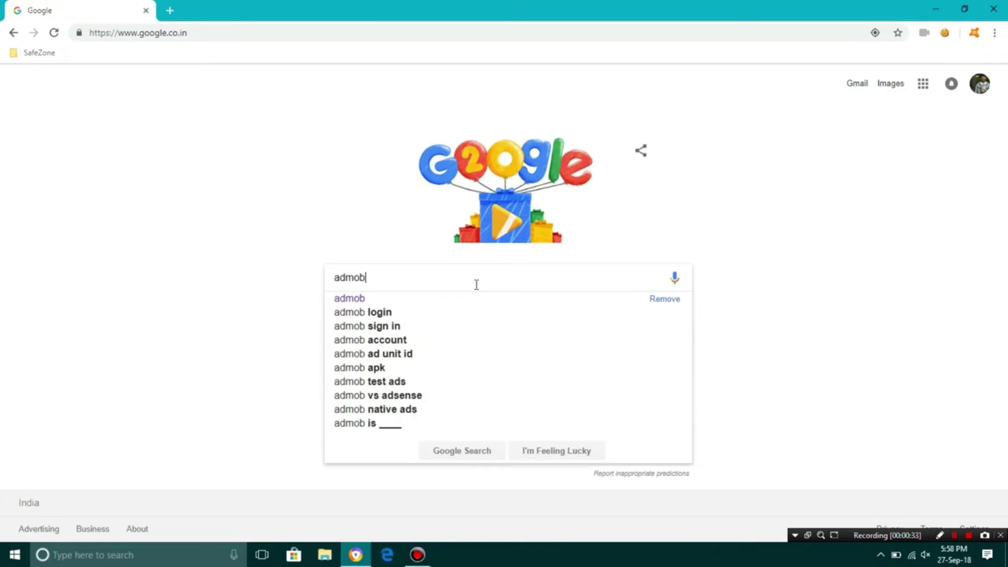
Step: Search Google for "admob" and open the "Sign up - AdMob" result
key("Return")
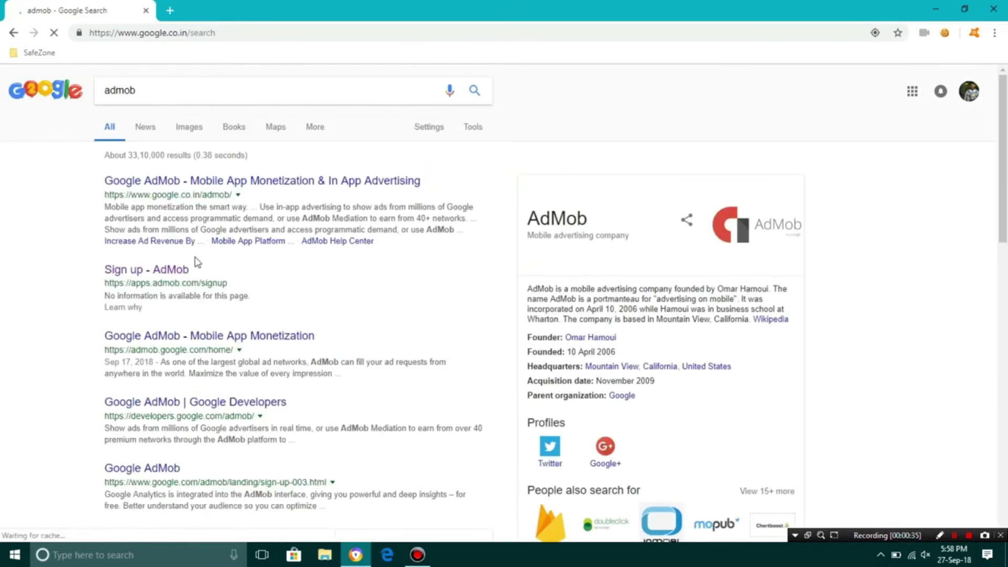
double_click(156, 276)
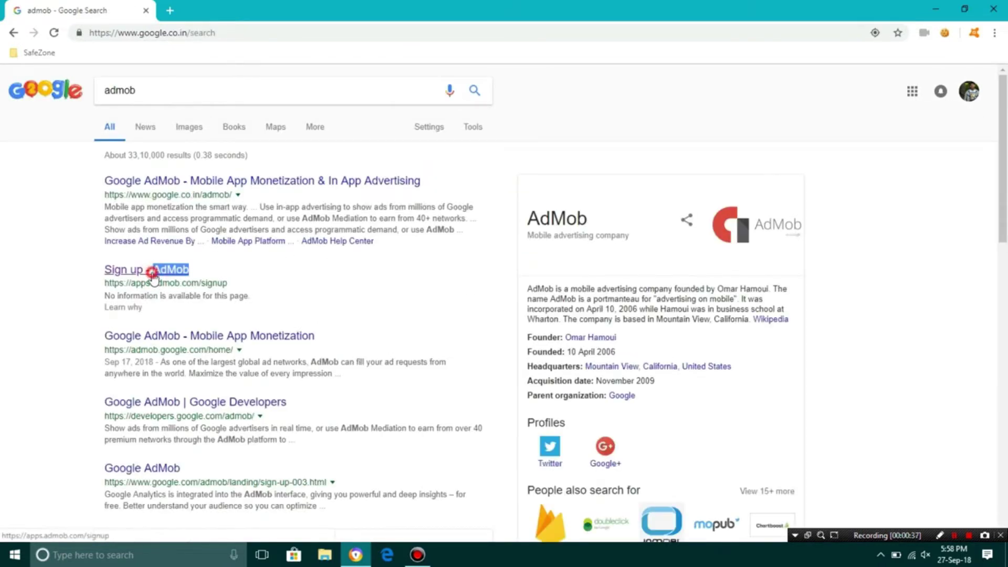
left_click(155, 278)
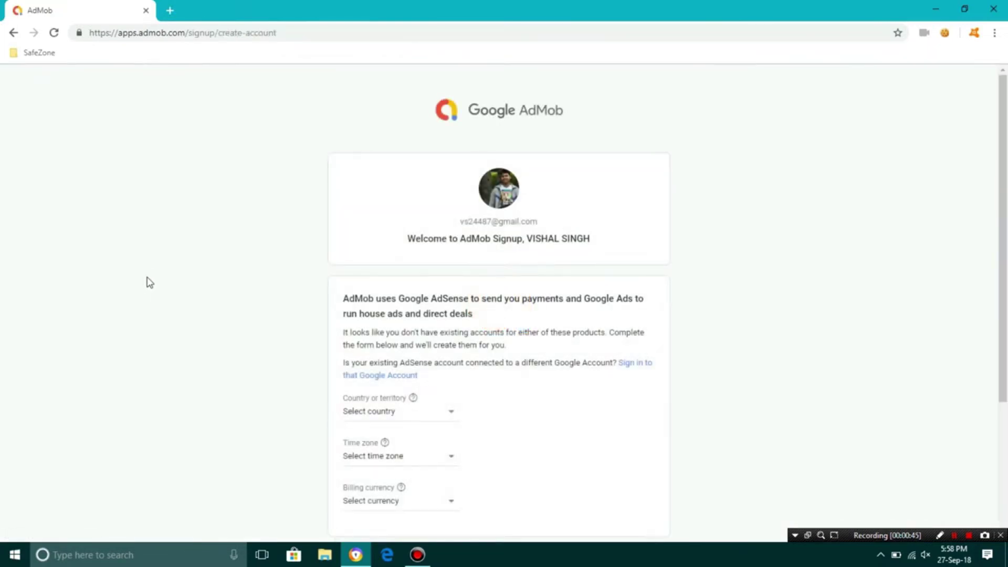
Step: Set the sign-up form's country to India, time zone to (UTC+05:30) Kolkata and billing currency to US Dollar (USD $)
left_click(146, 294)
scroll(148, 298, "down", 3)
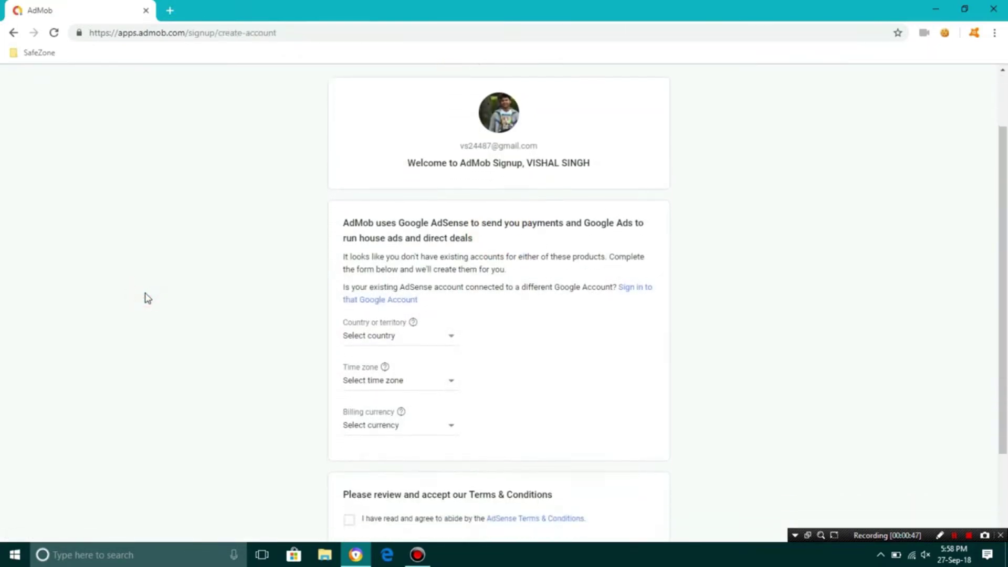
scroll(147, 295, "up", 3)
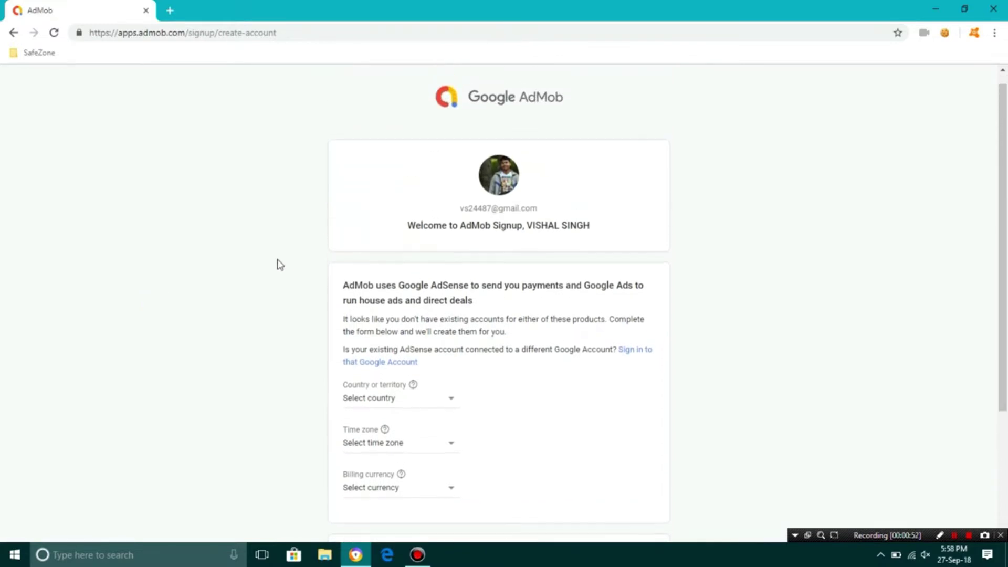
scroll(280, 264, "down", 2)
scroll(280, 264, "down", 1)
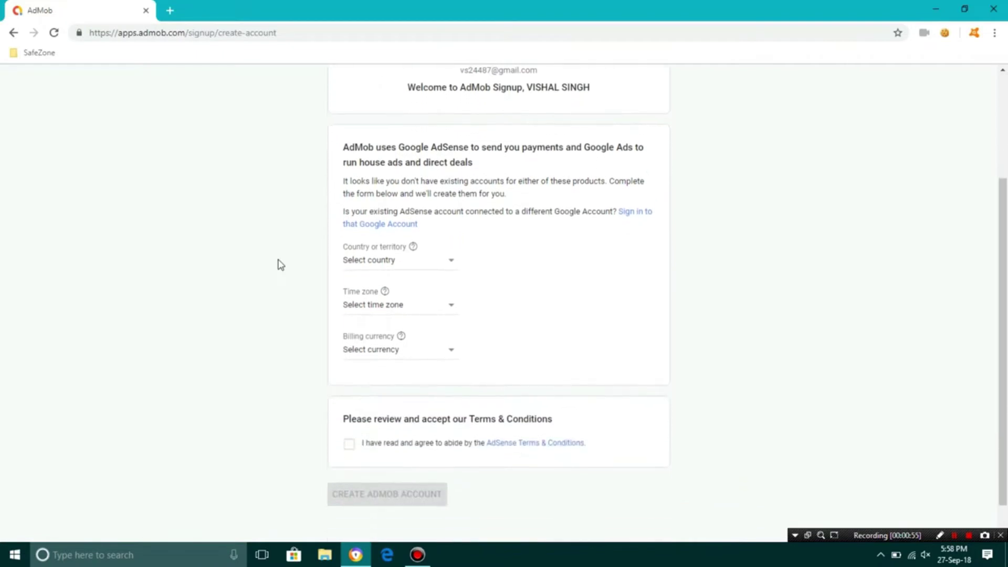
left_click(368, 260)
type("in")
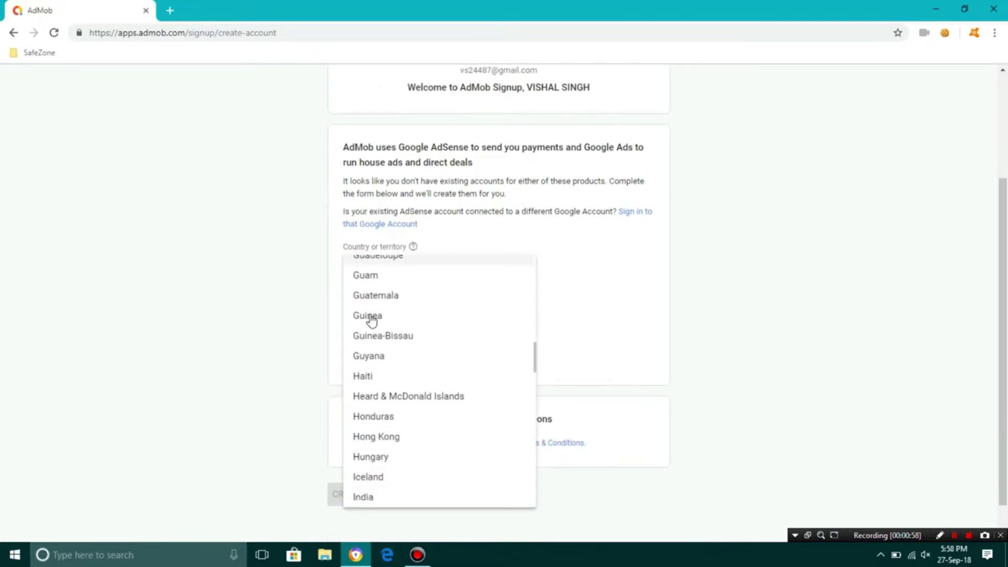
left_click(367, 495)
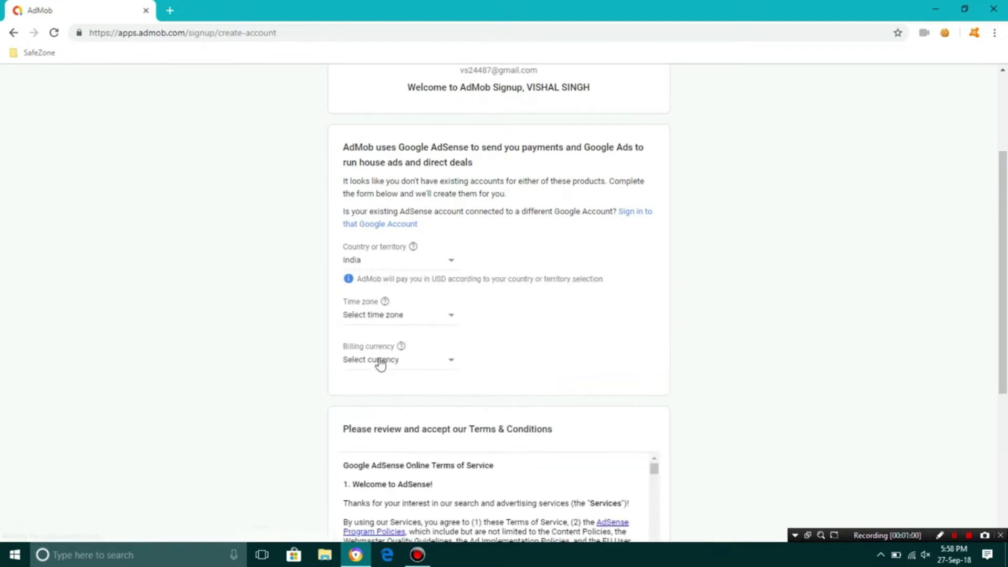
left_click(372, 314)
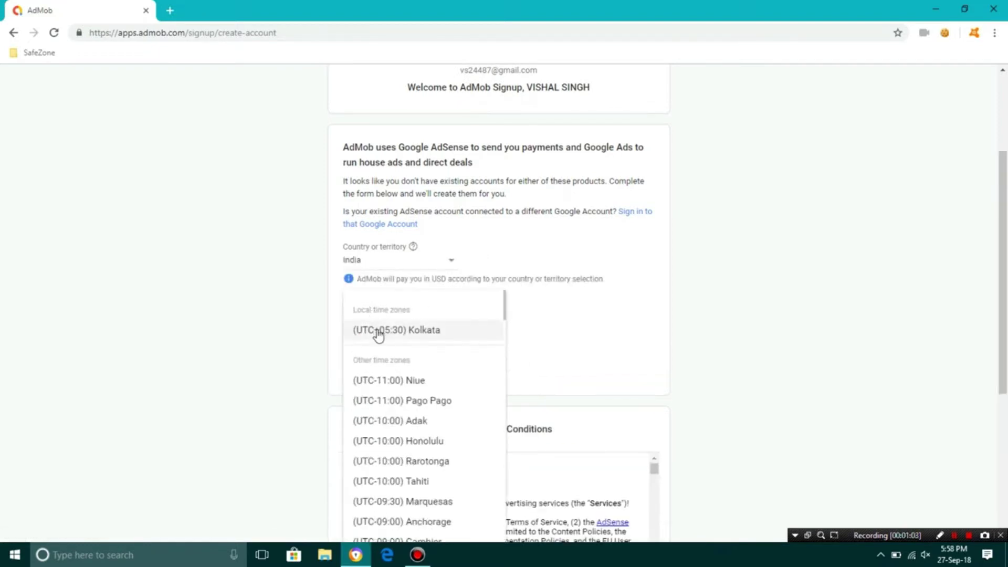
left_click(376, 330)
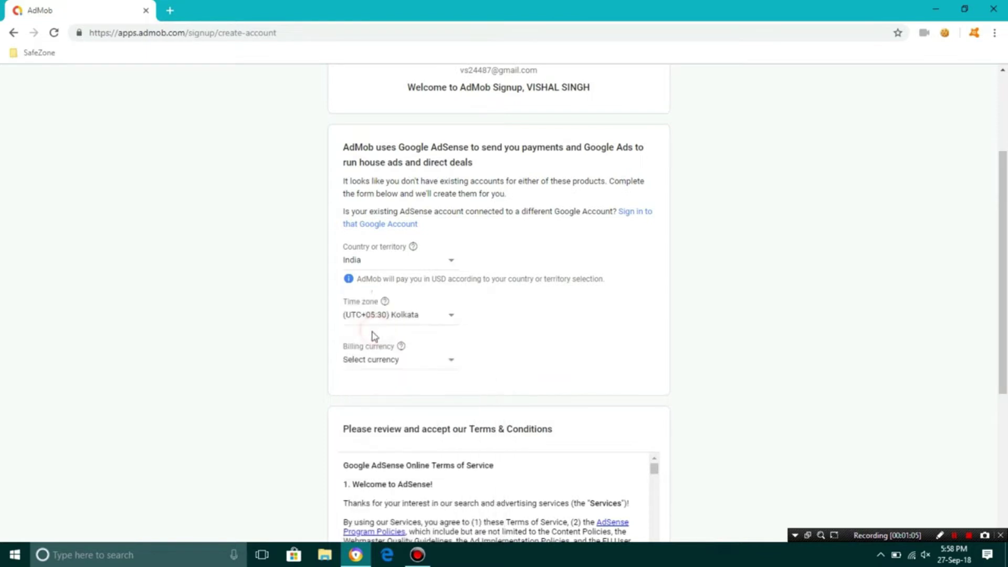
left_click(380, 365)
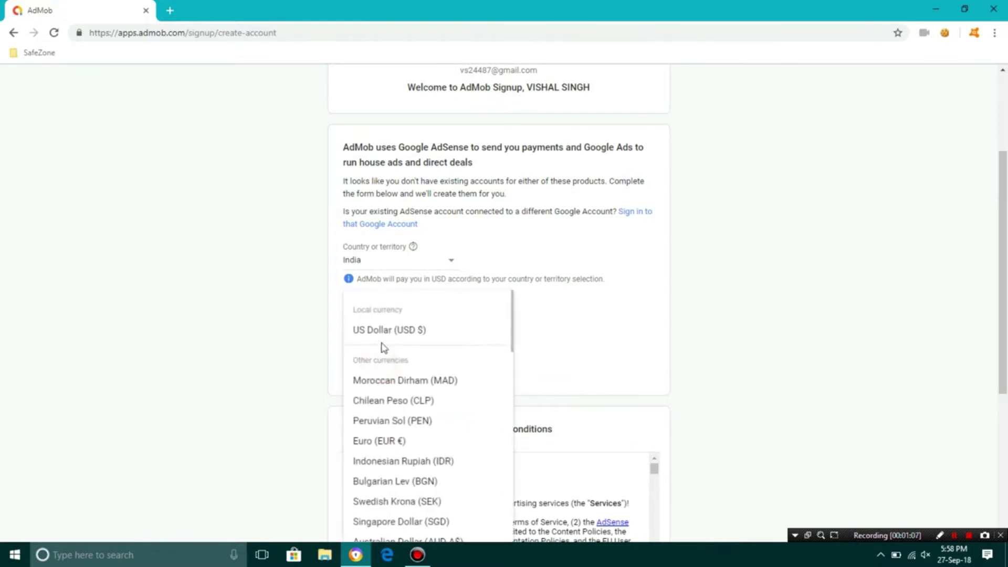
left_click(379, 331)
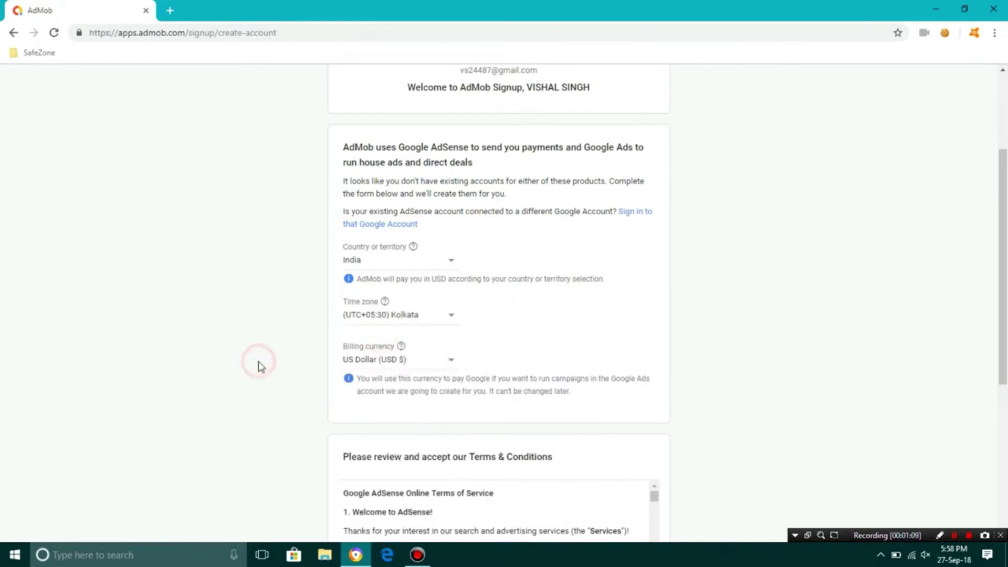
Step: Agree to the AdSense Terms & Conditions and create the AdMob account
scroll(258, 366, "down", 5)
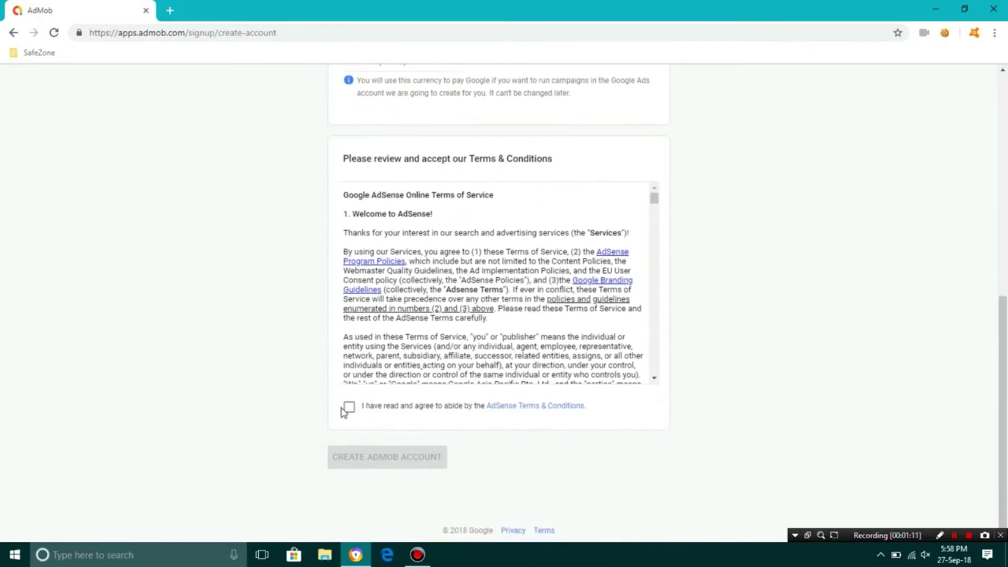
left_click(347, 411)
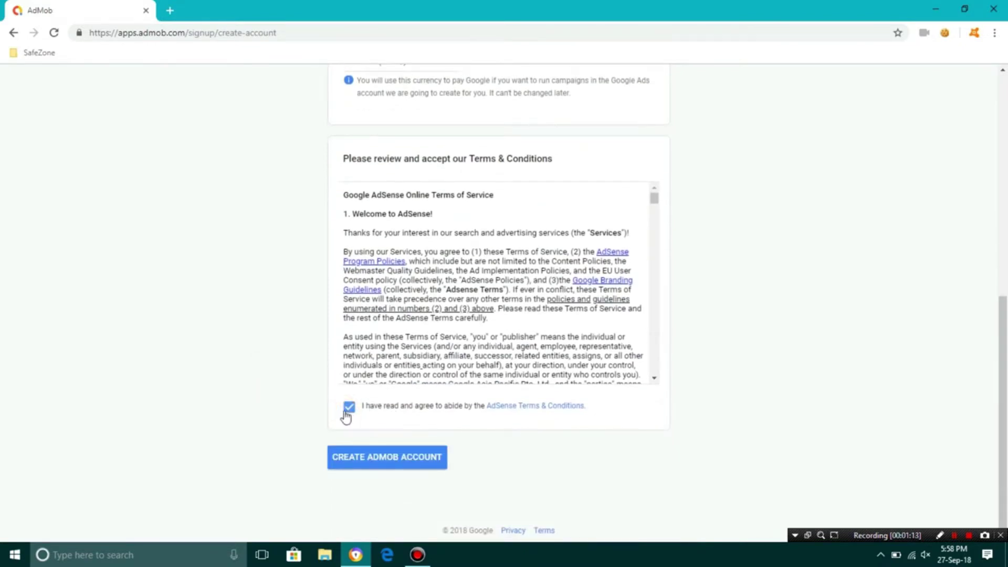
left_click(376, 455)
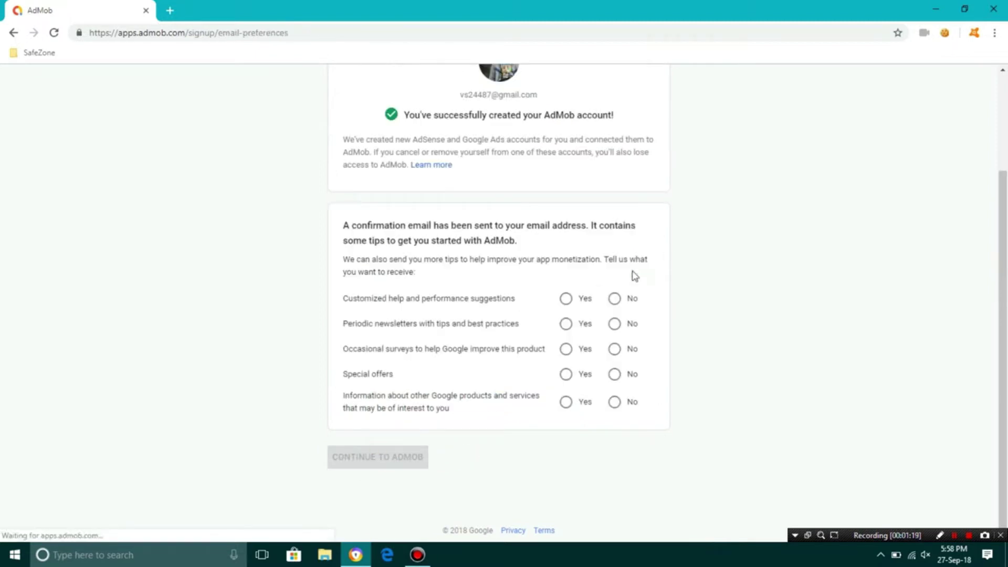
Step: Answer Yes to all five email preferences, from customized help to other Google products, and continue to AdMob
left_click(570, 299)
left_click(567, 323)
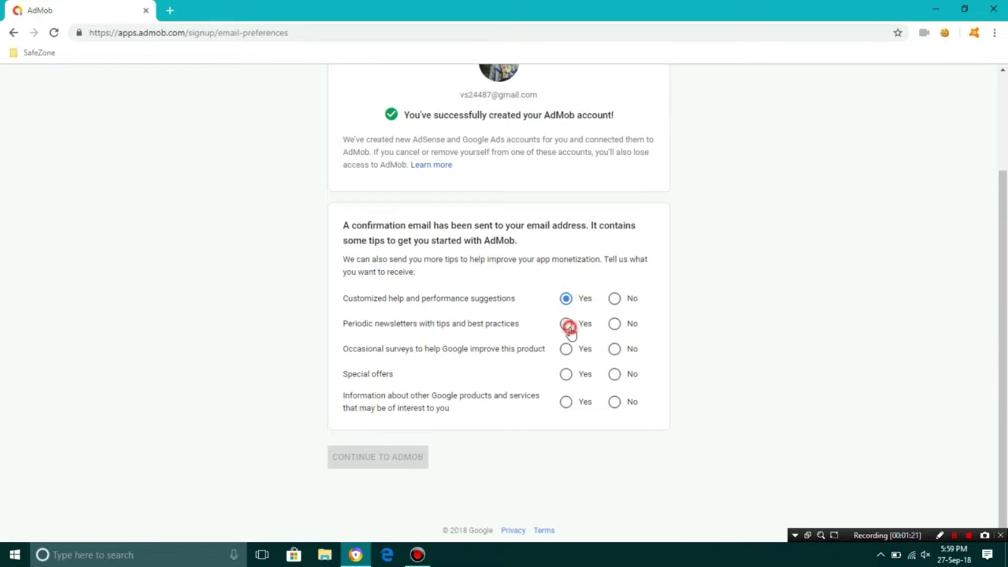
left_click(566, 350)
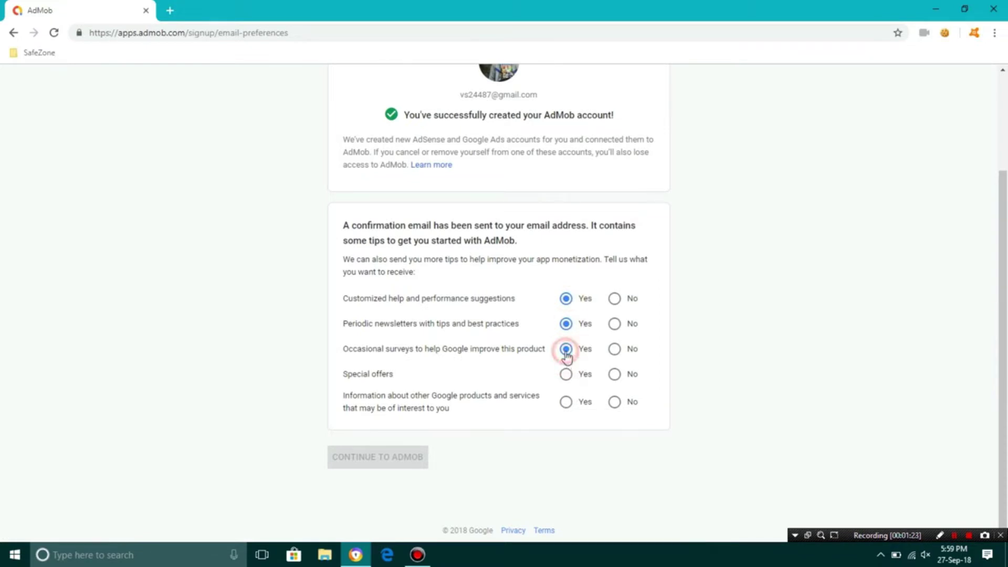
left_click(566, 375)
left_click(567, 402)
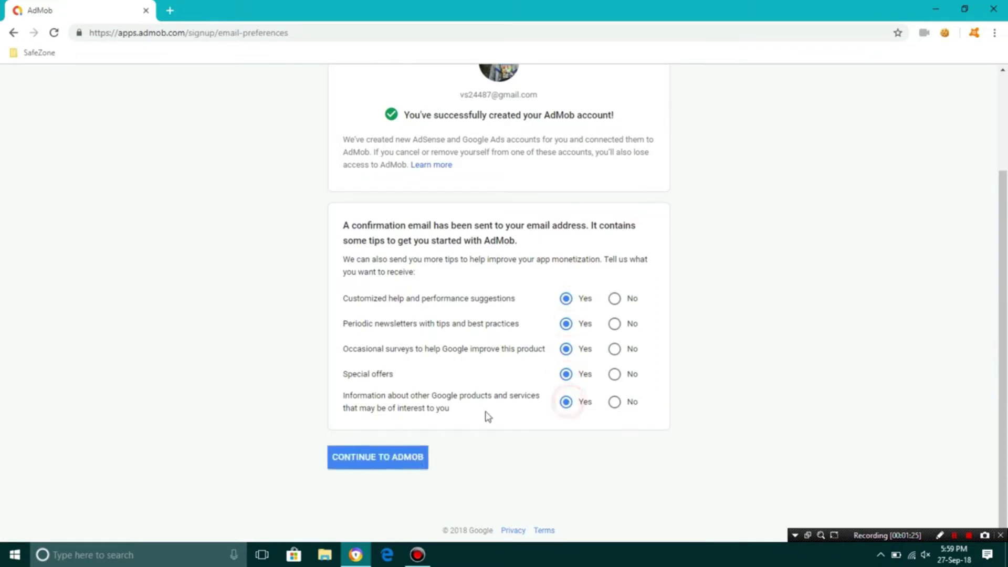
left_click(406, 455)
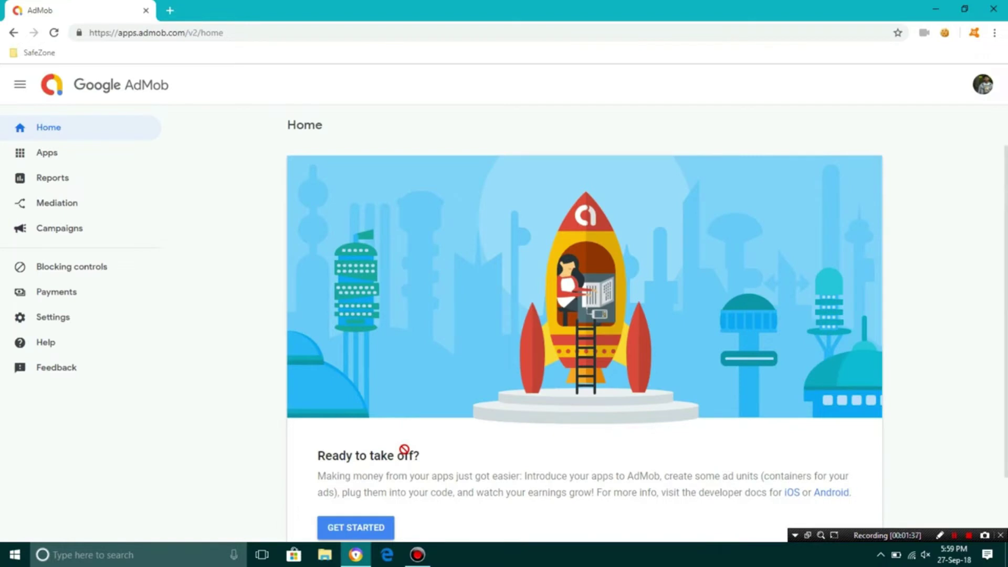
Step: Add a first app that is not yet published, named "1", for the Android platform
left_click(359, 529)
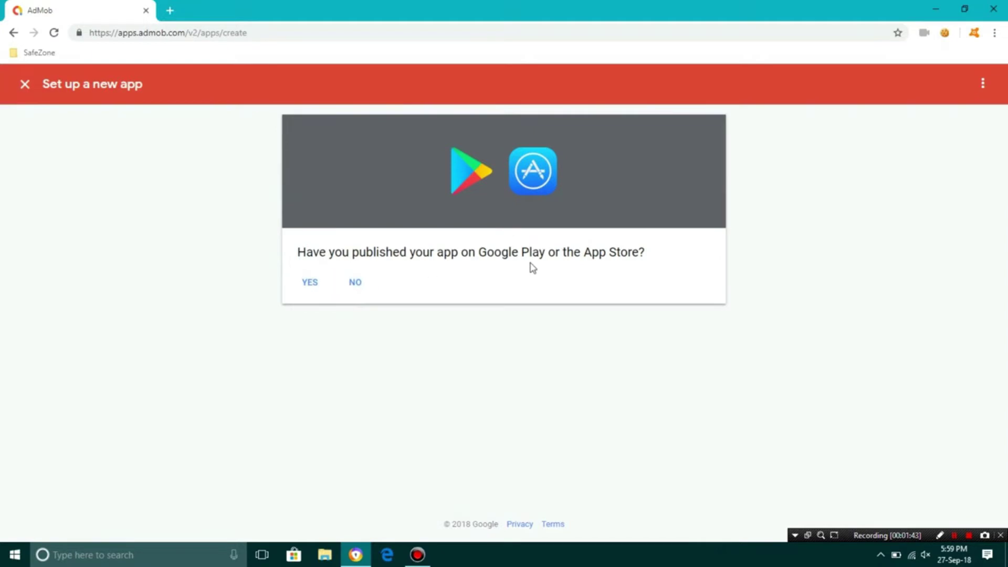
left_click(359, 282)
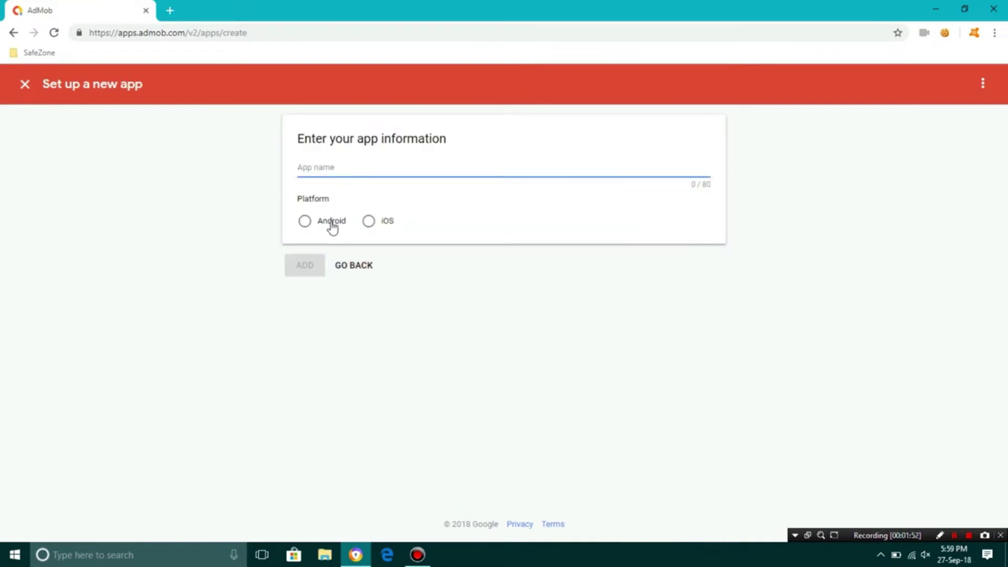
left_click(332, 222)
left_click(326, 166)
type("1")
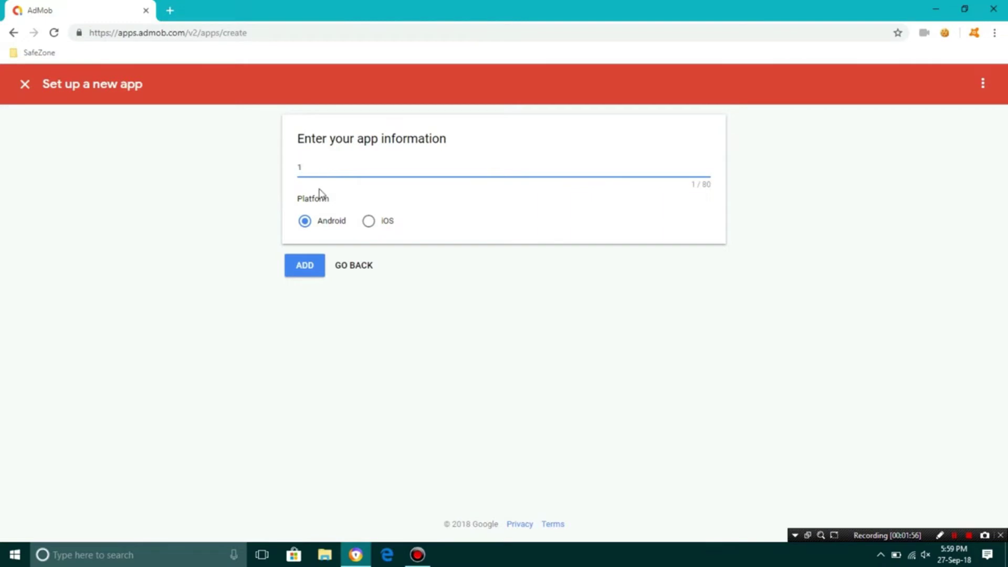
left_click(305, 271)
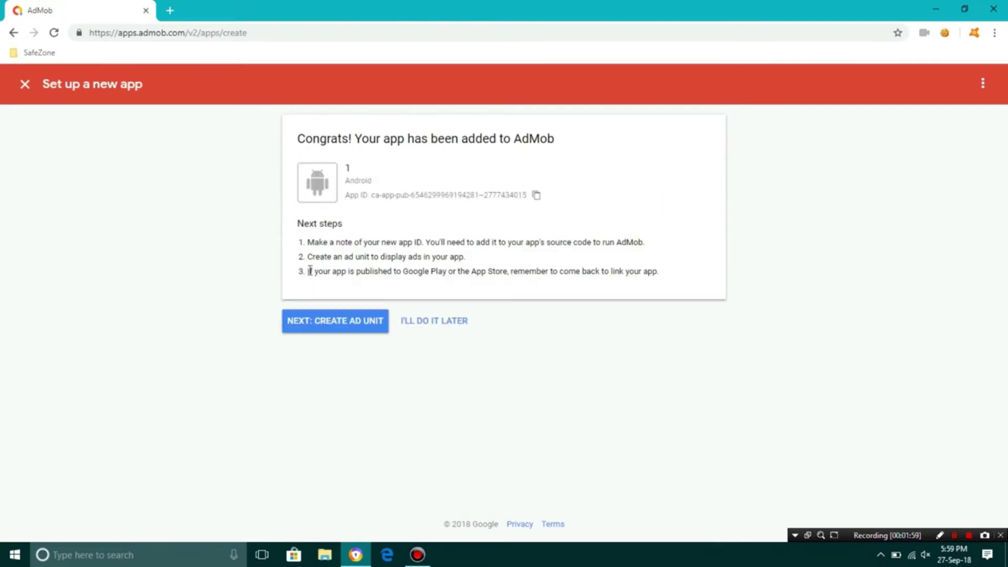
Step: Create a Banner ad unit named "1" for the new app and finish its setup
left_click(342, 323)
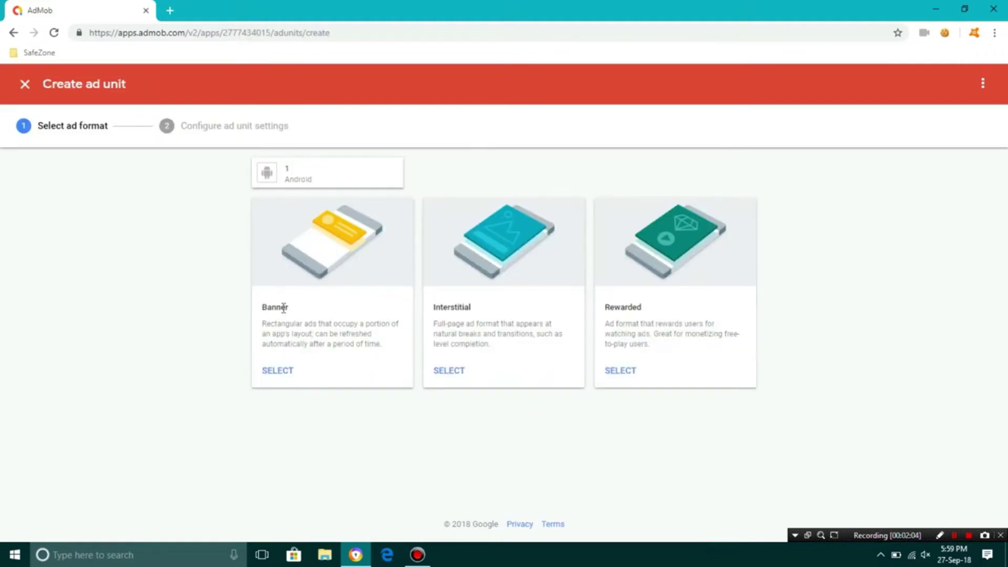
left_click(278, 372)
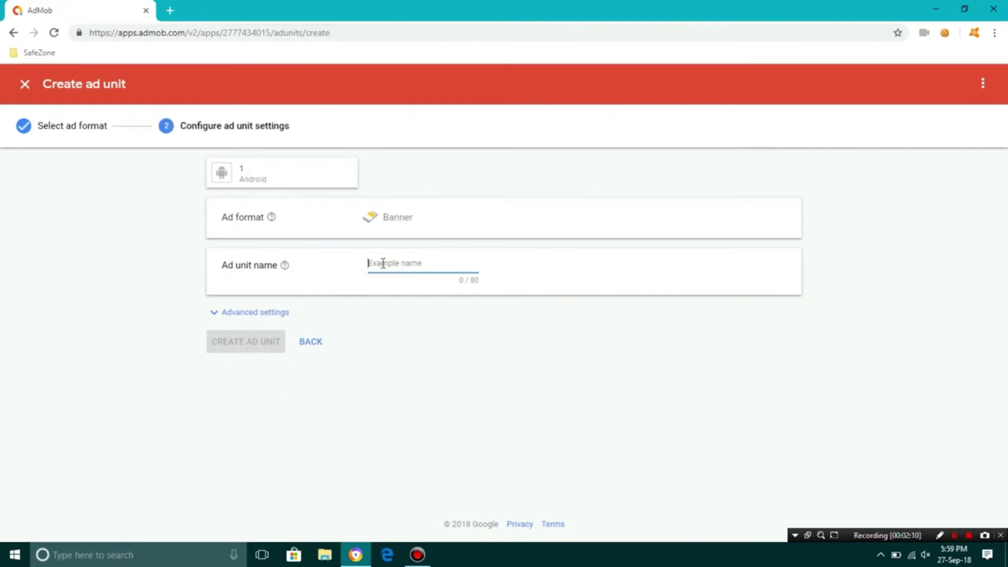
type("1")
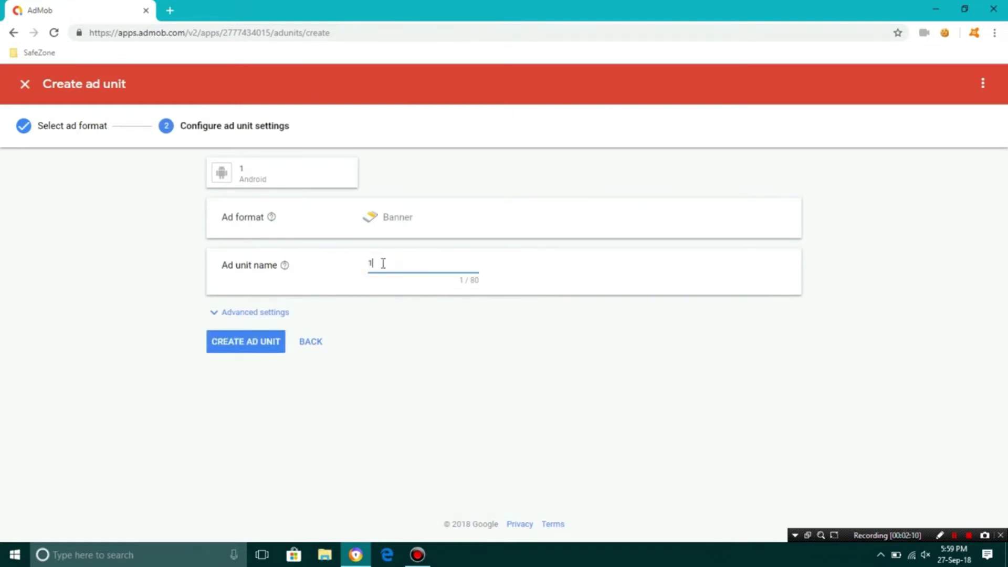
left_click(263, 343)
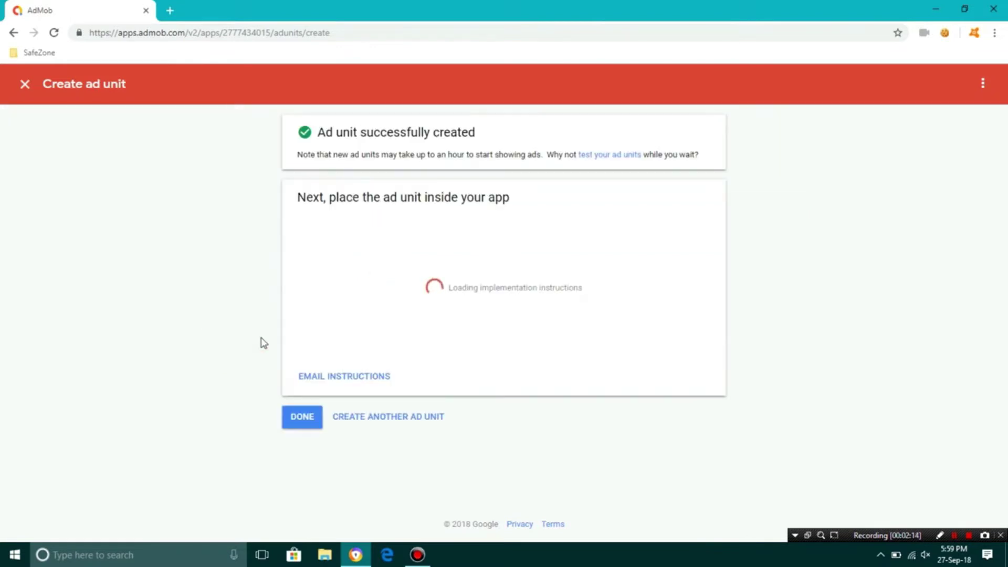
left_click(304, 429)
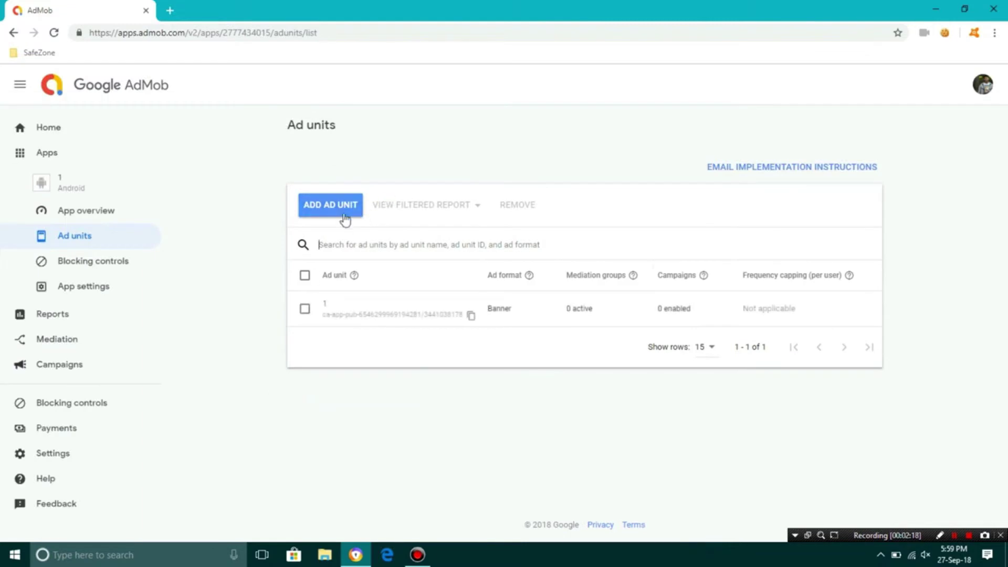
Step: Add a second app that is not yet published, named "2", for the Android platform
left_click(45, 134)
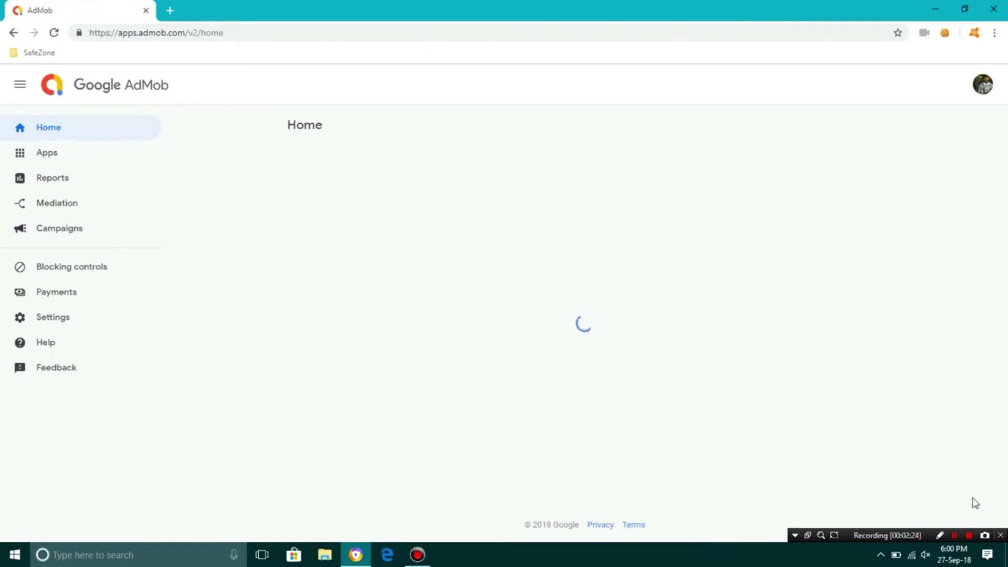
left_click(957, 539)
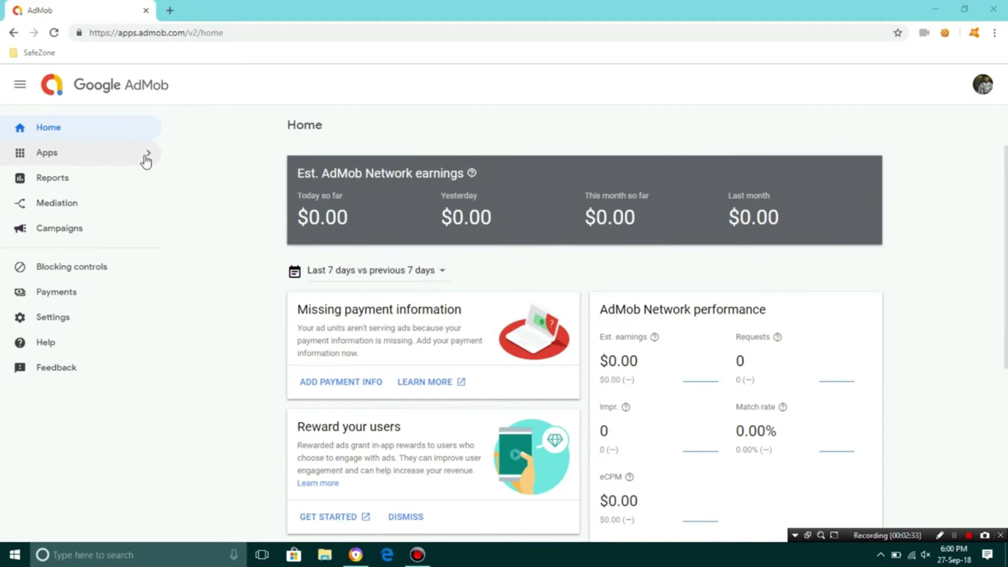
left_click(147, 160)
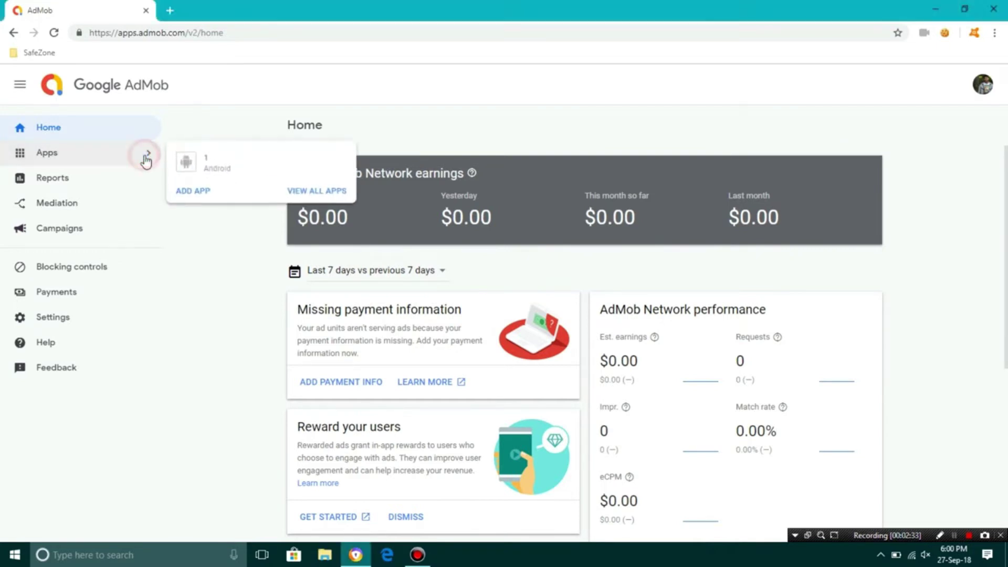
left_click(198, 194)
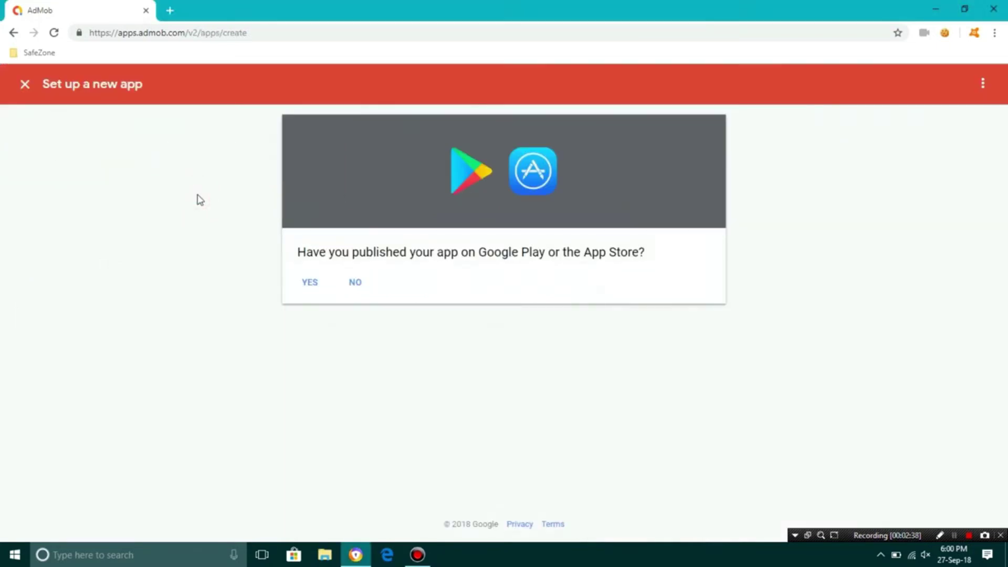
left_click(353, 286)
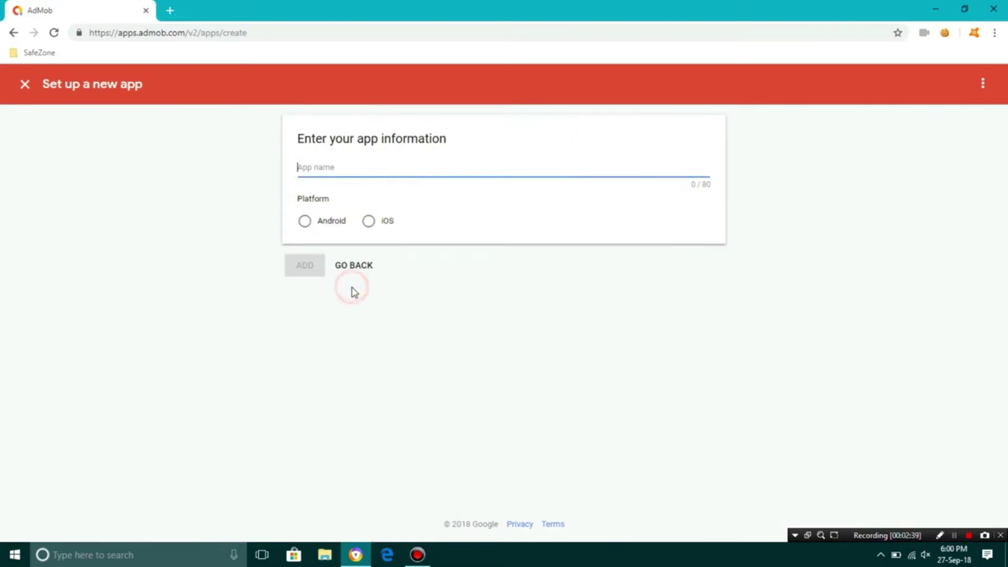
type("2")
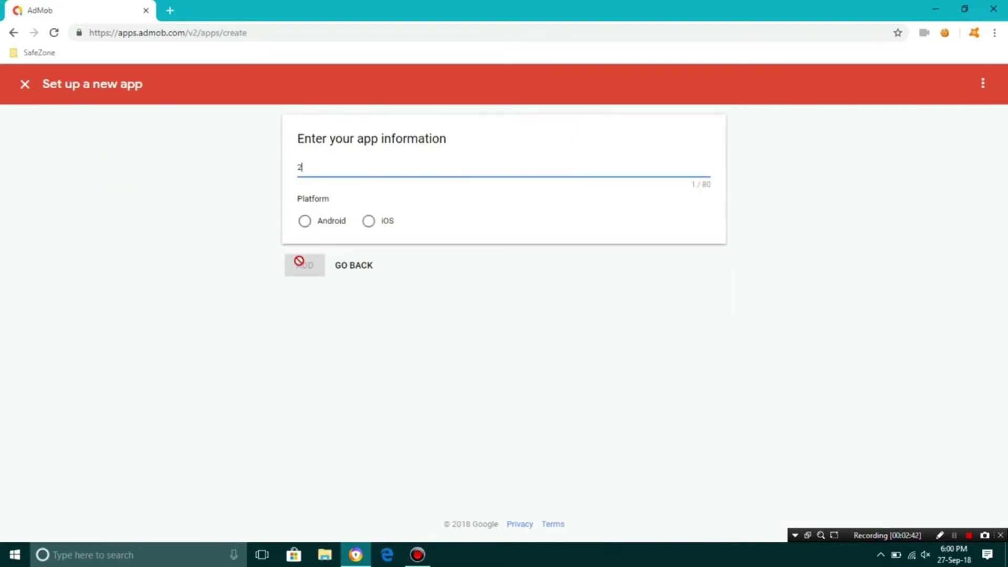
left_click(306, 223)
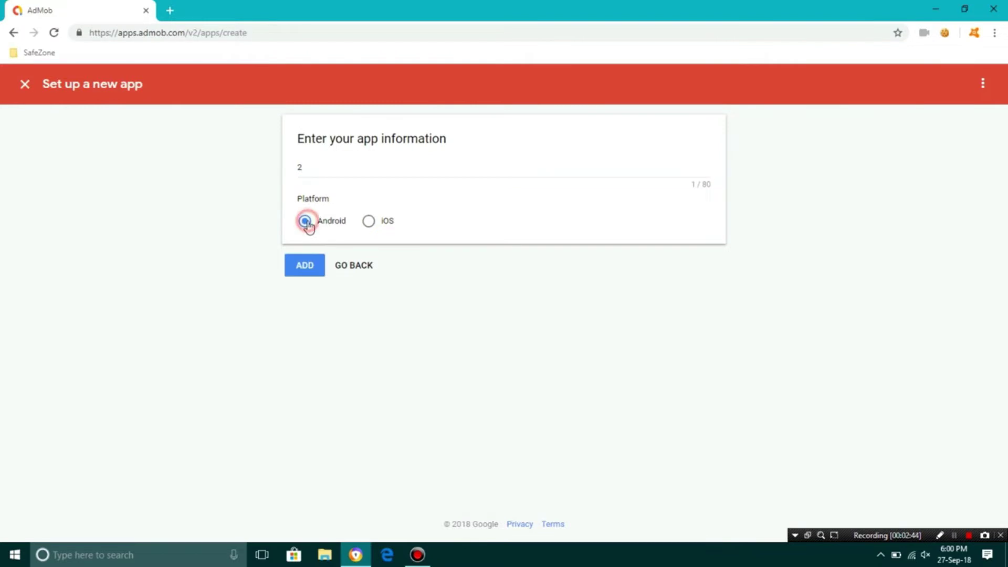
left_click(309, 272)
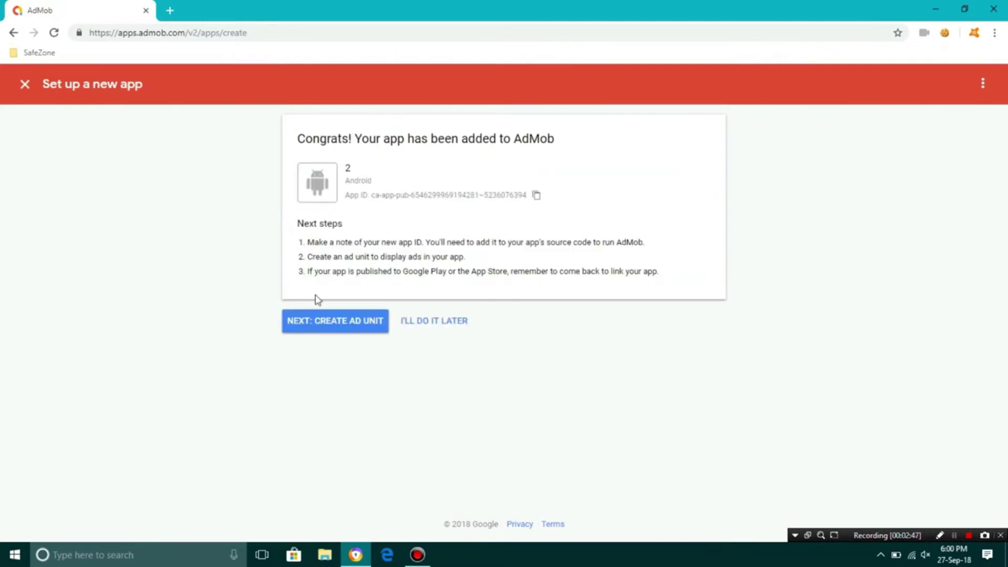
Step: Create a Banner ad unit named "2" for the second app and finish its setup
left_click(320, 326)
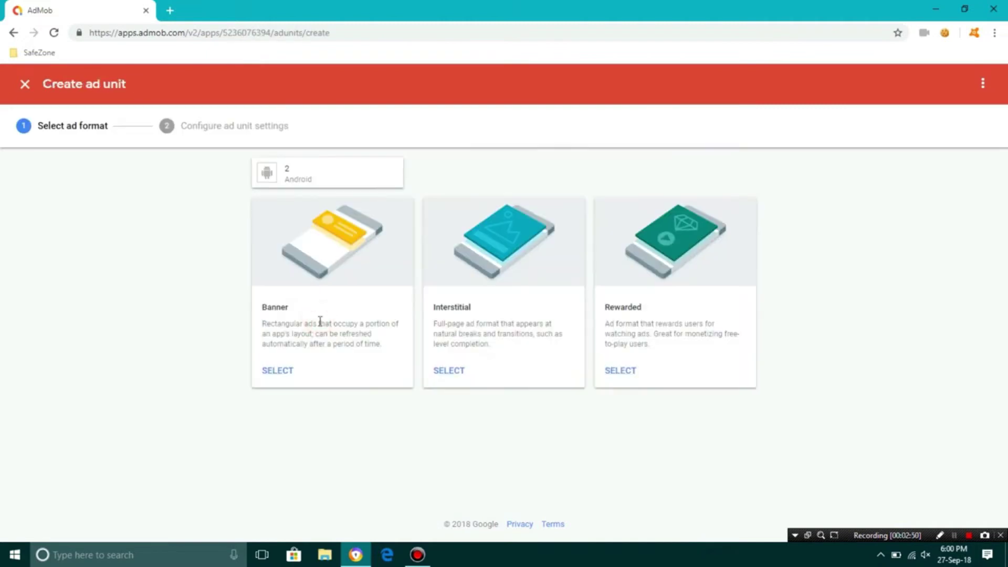
left_click(277, 372)
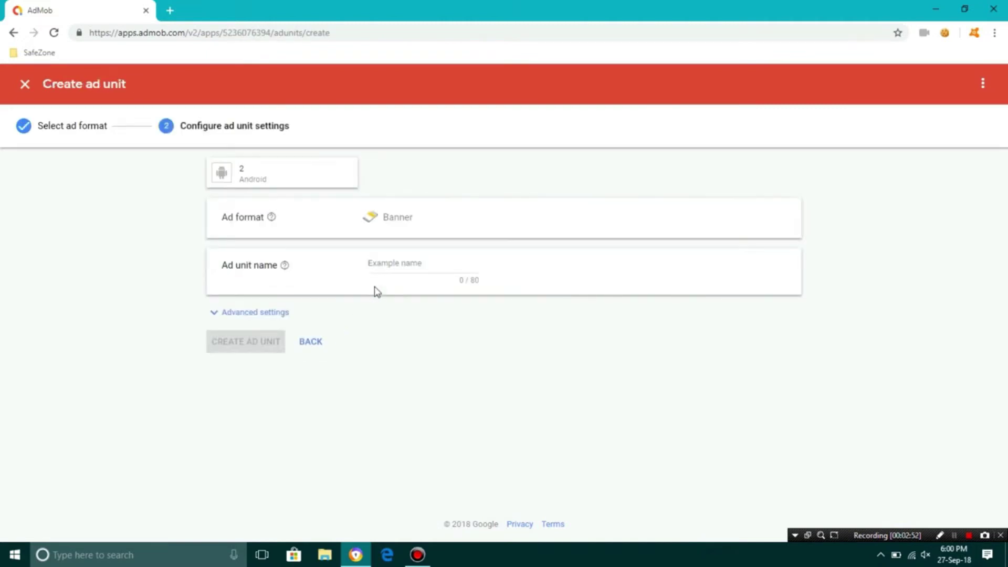
left_click(382, 263)
type("2")
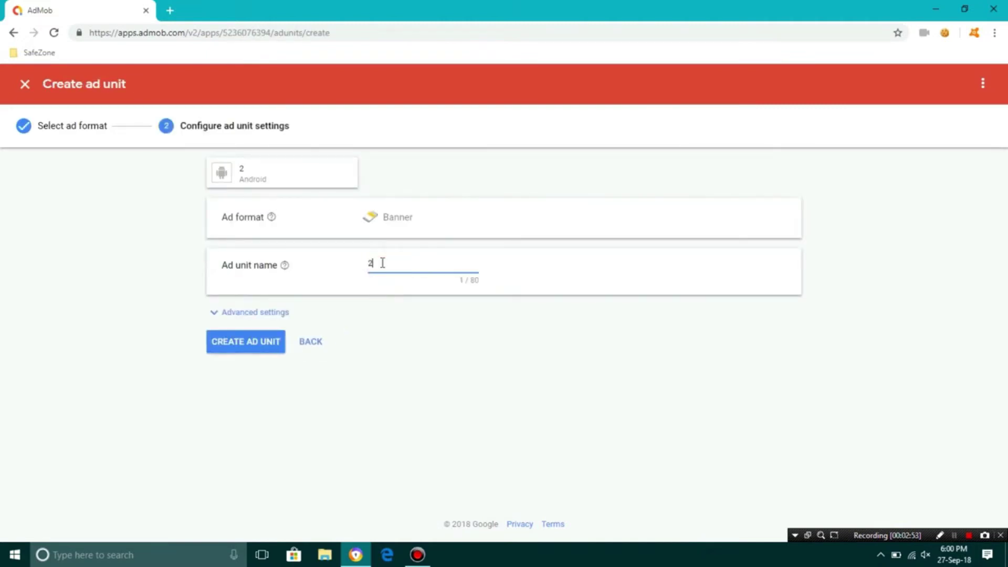
left_click(257, 346)
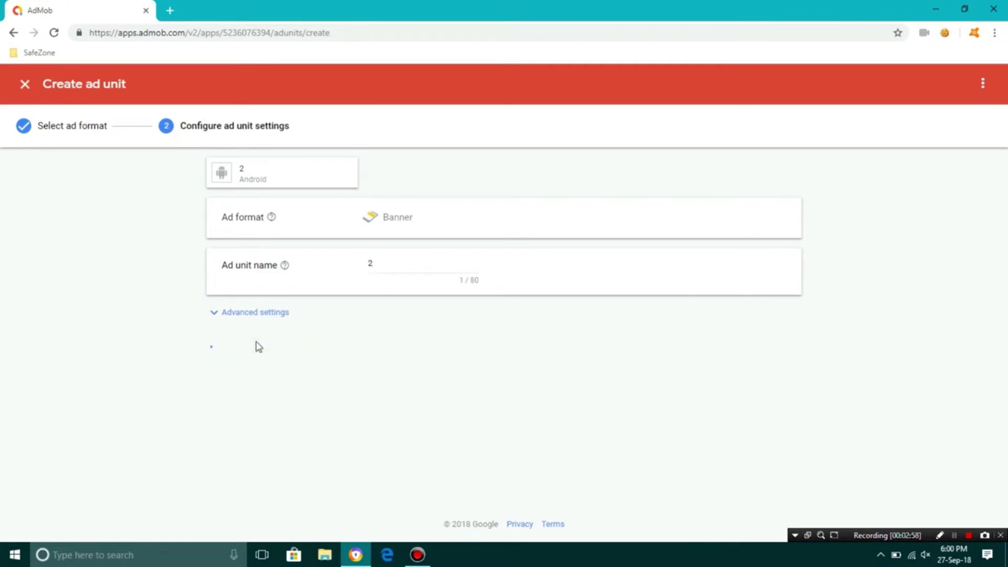
left_click(309, 420)
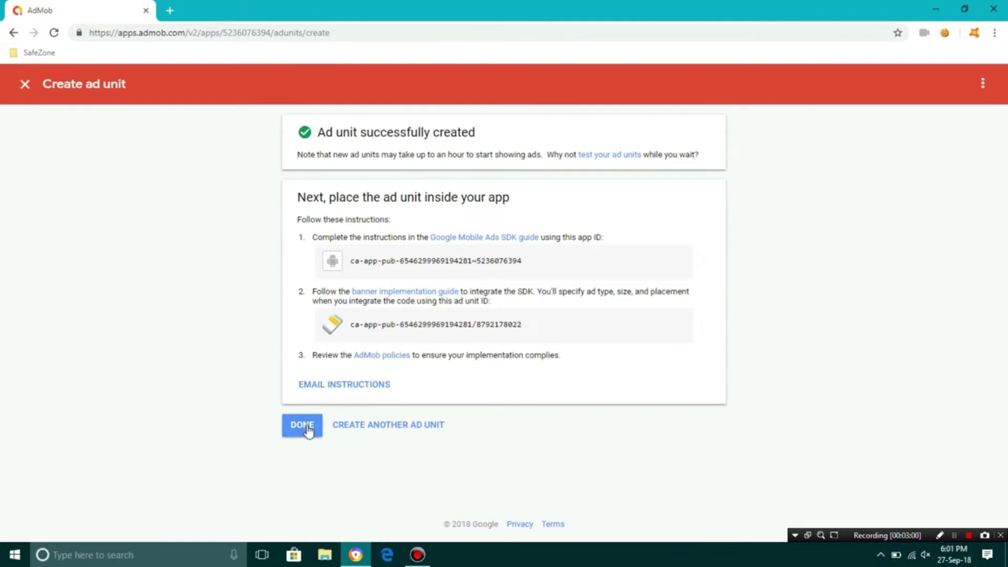
Step: Return to the AdMob home page and check the list of registered apps
left_click(66, 138)
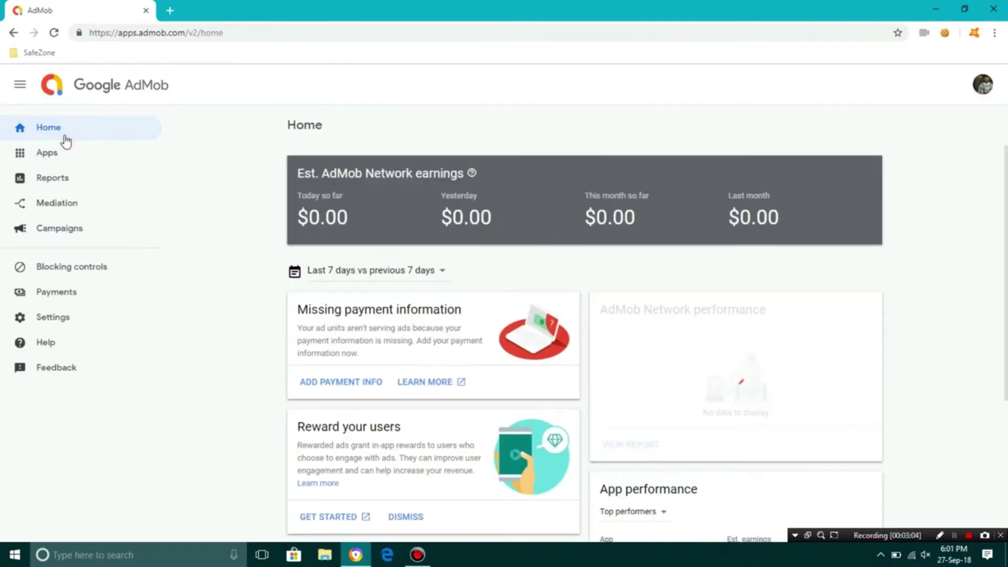
left_click(74, 152)
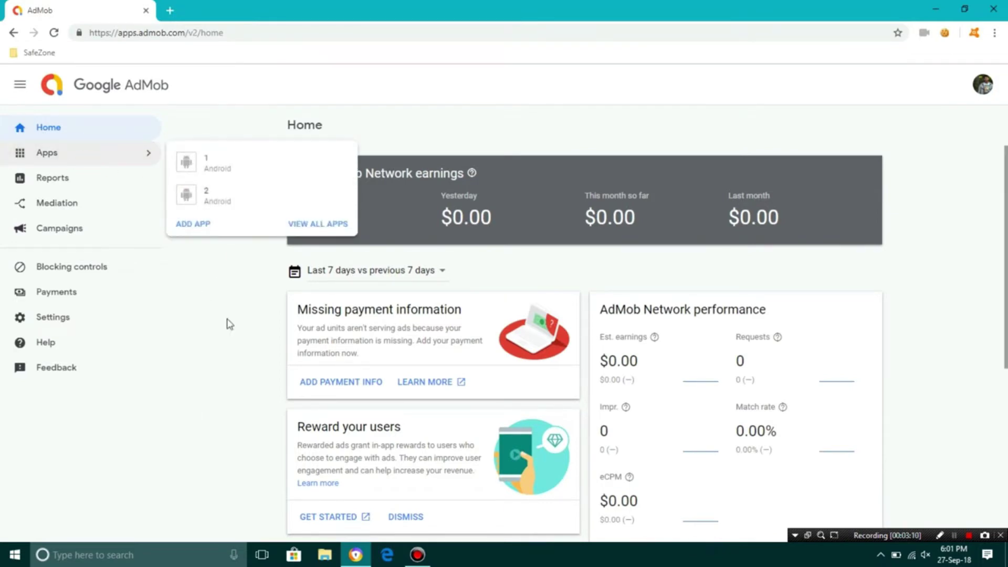
left_click(226, 452)
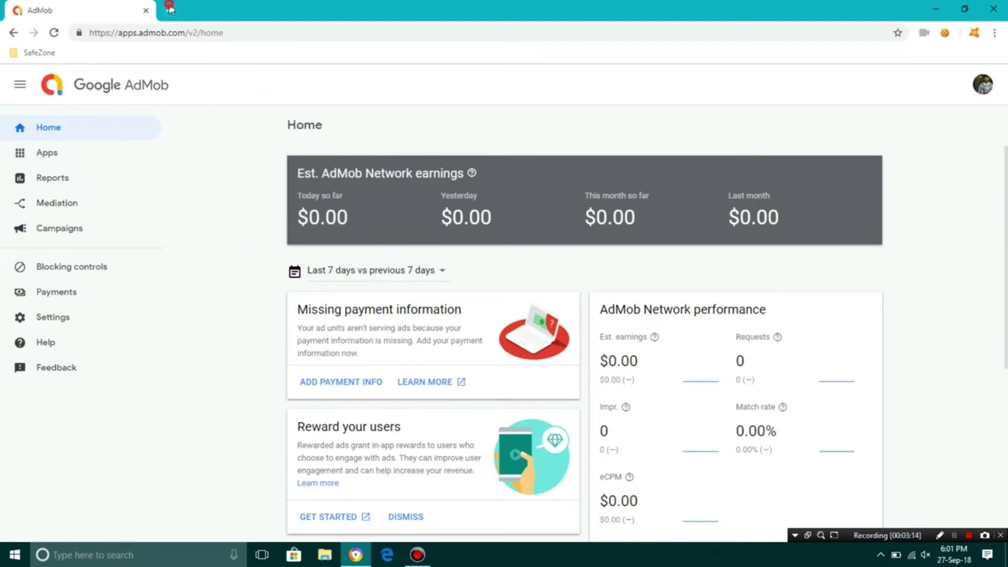
Step: Search Google for "thunkable" in a new browser tab and open the official thunkable.com website
left_click(169, 7)
type("g")
key("Return")
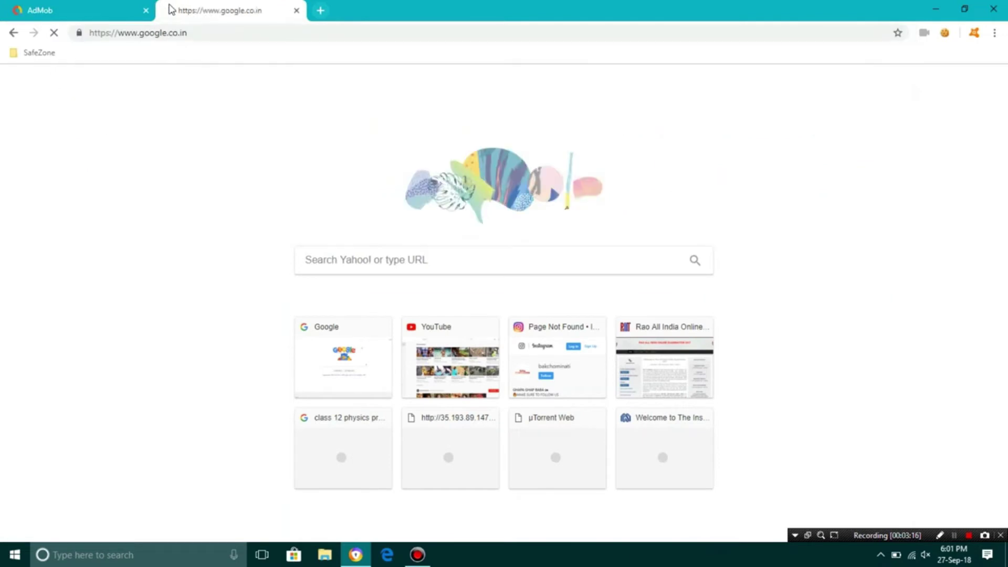
type("th")
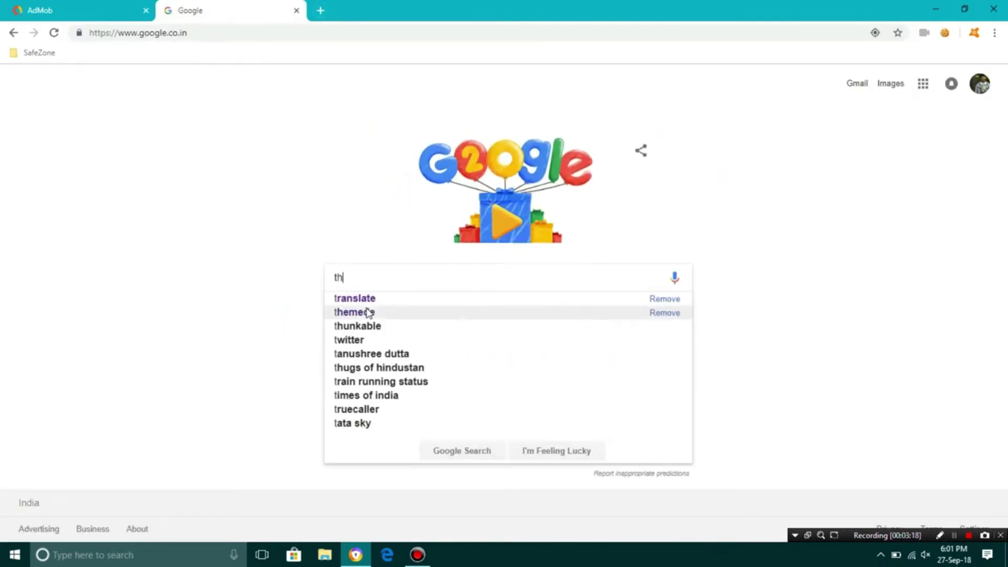
type("un")
key("Down")
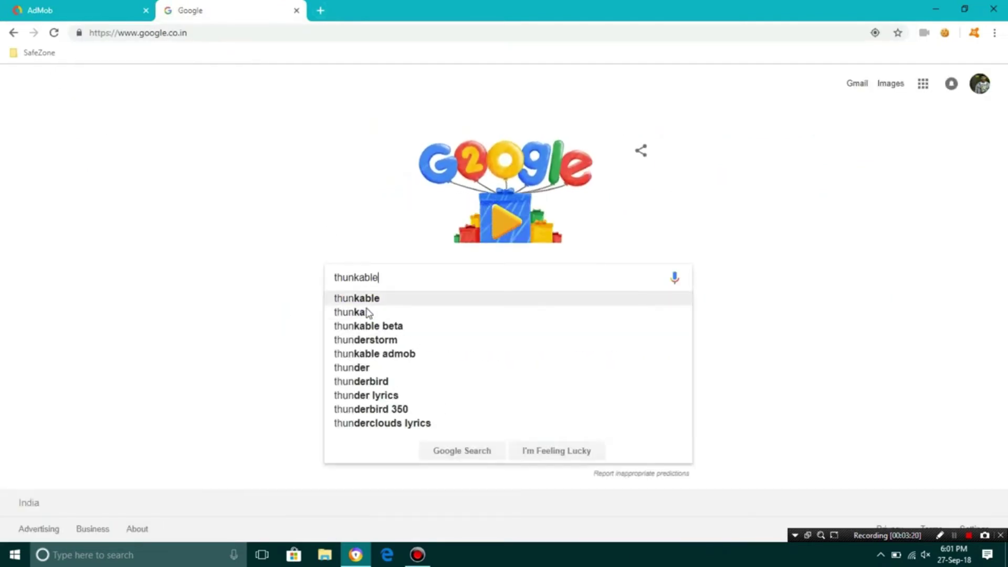
left_click(365, 298)
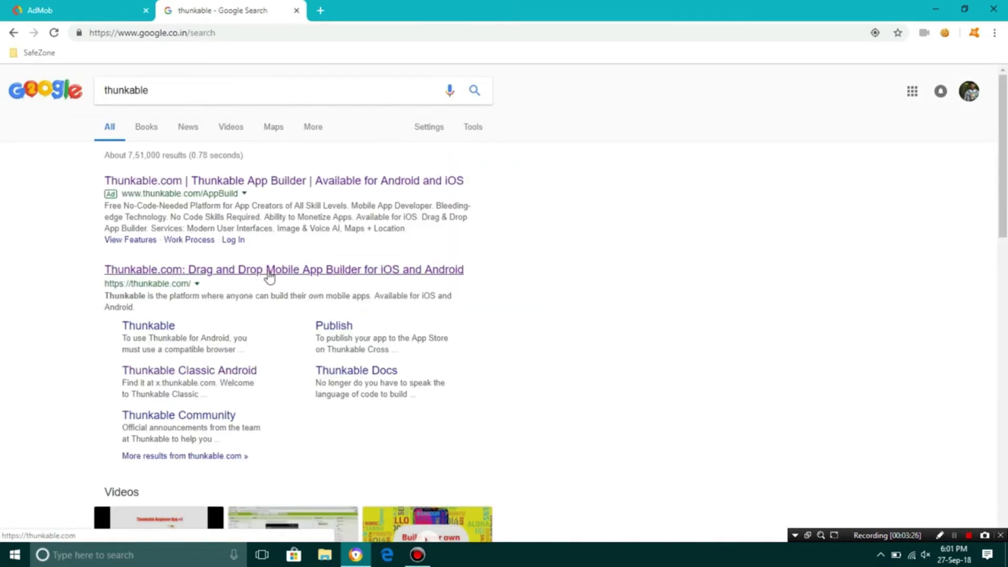
left_click(269, 274)
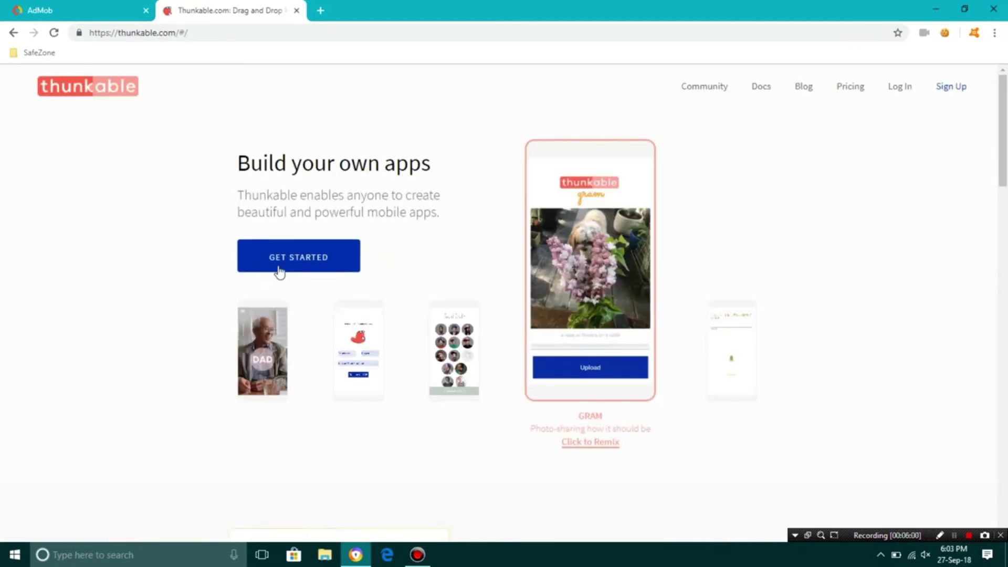
Step: Log in to Thunkable's Classic Platform and close the leftover Thunkable website tab
left_click(902, 90)
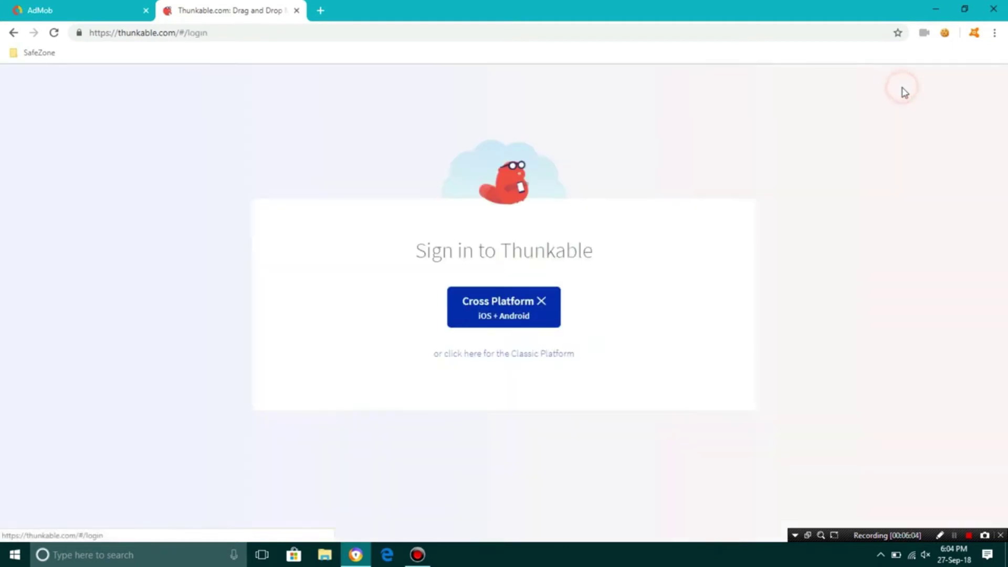
left_click(490, 356)
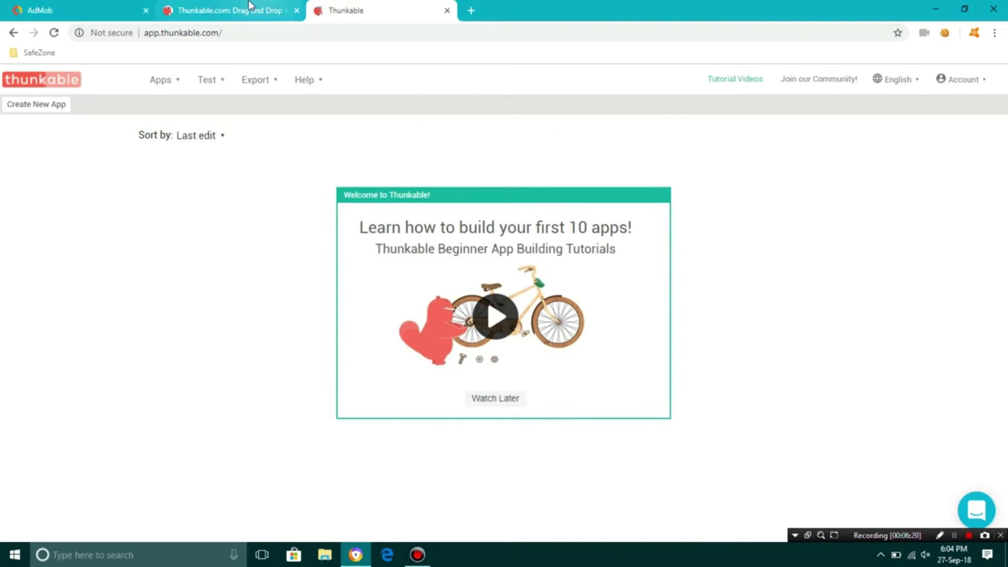
left_click(297, 11)
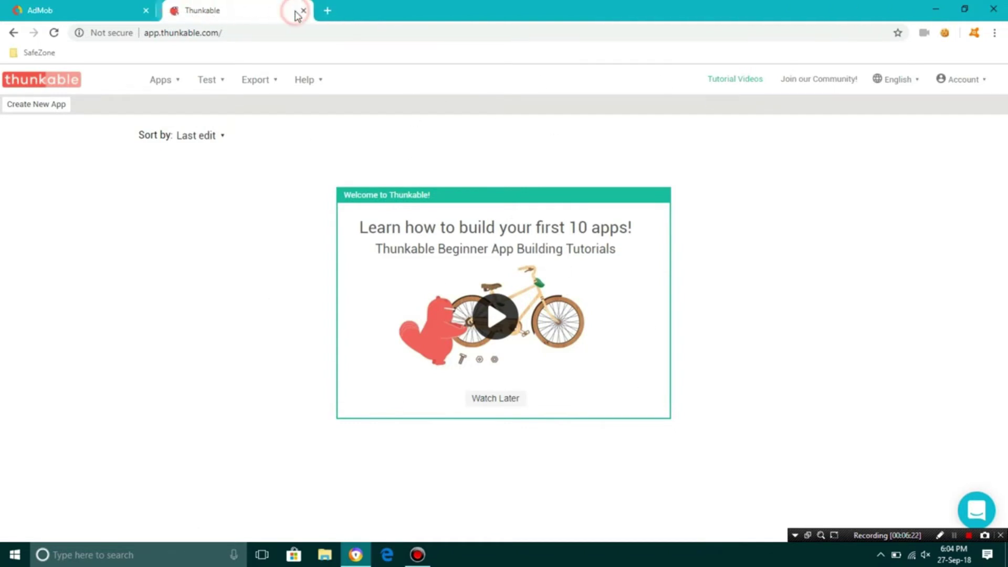
Step: Upload the app project Googleearn.aia from the computer's Downloads folder into Thunkable
left_click(162, 87)
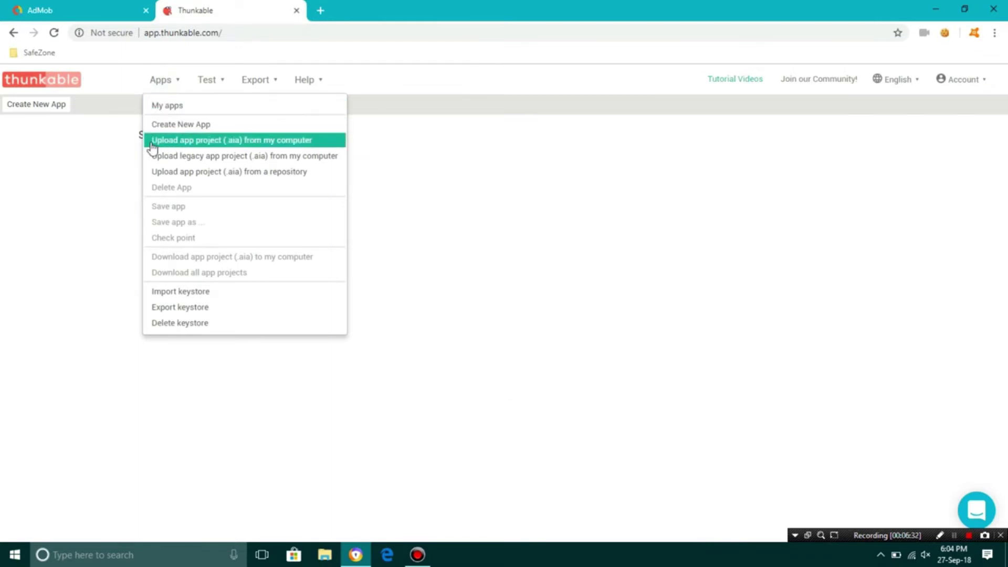
left_click(82, 231)
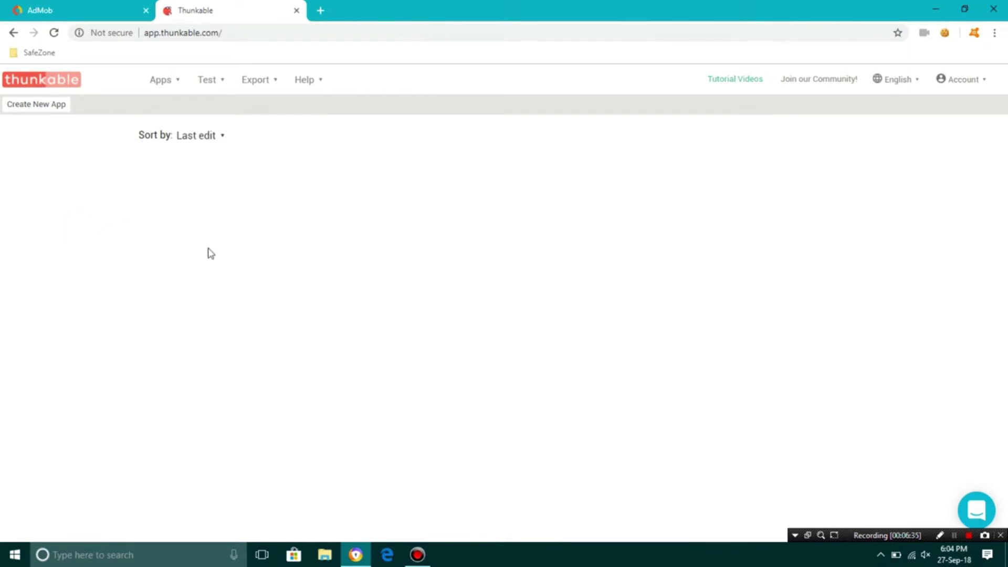
left_click(173, 83)
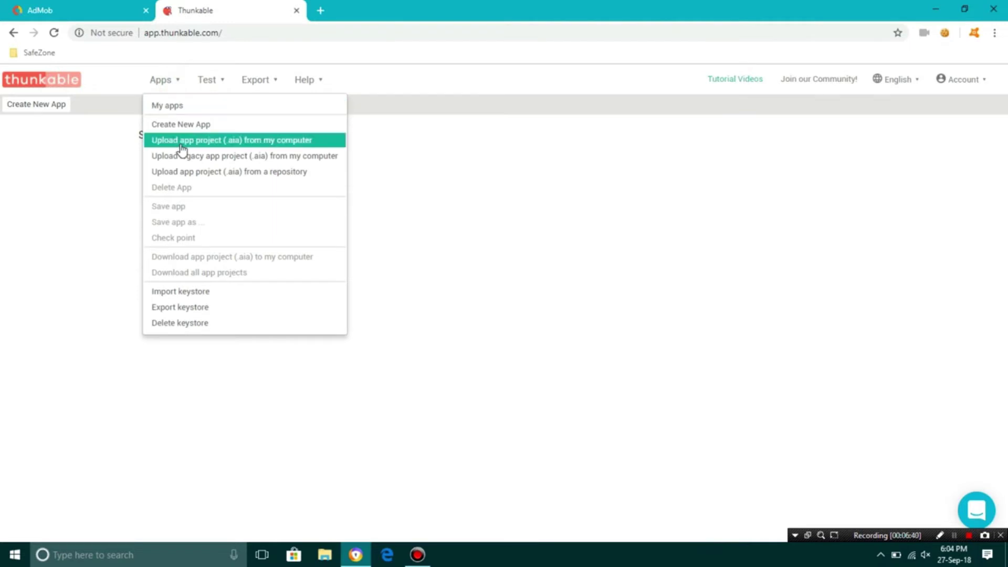
left_click(231, 142)
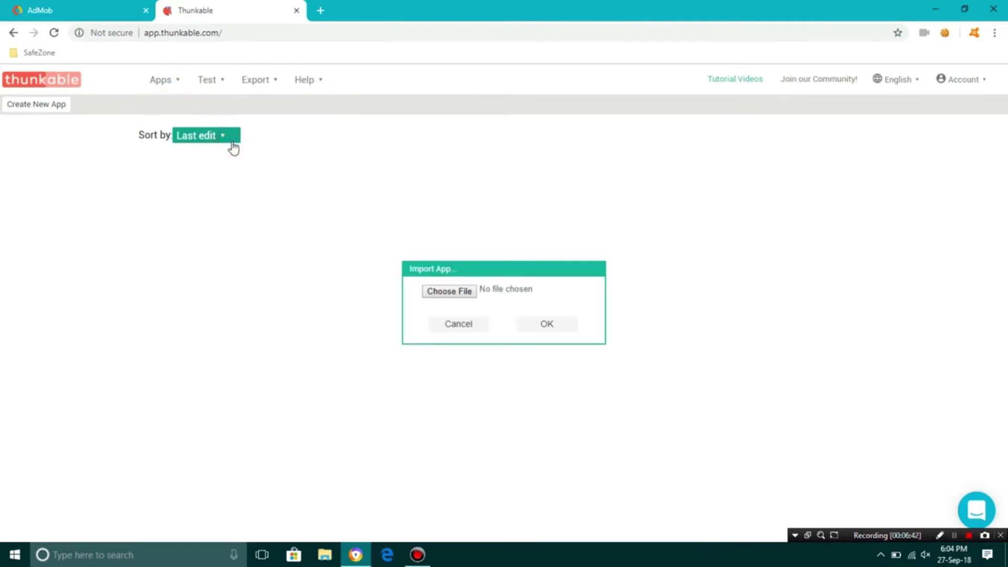
left_click(461, 292)
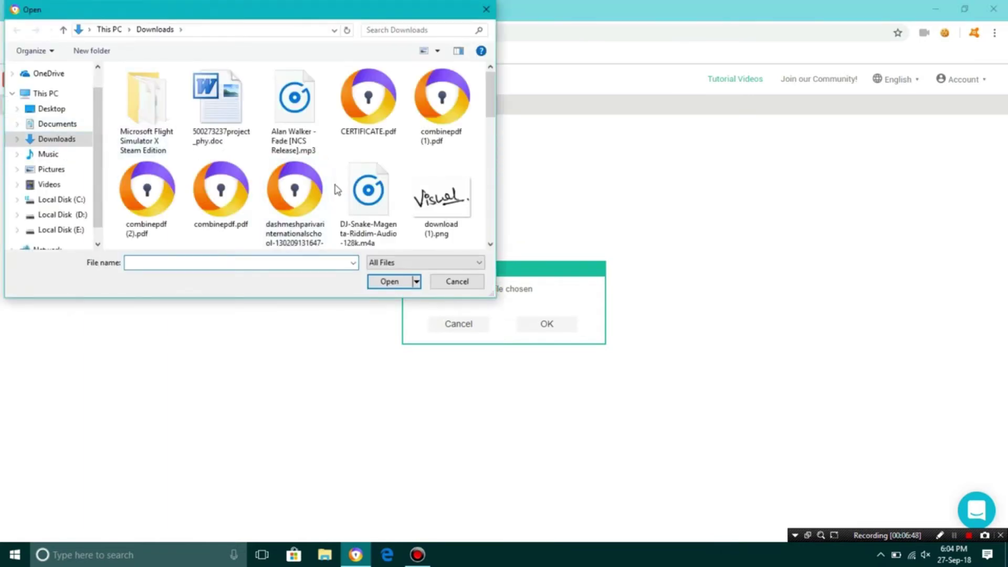
left_click(426, 209)
scroll(426, 209, "down", 2)
left_click(426, 208)
scroll(429, 200, "down", 2)
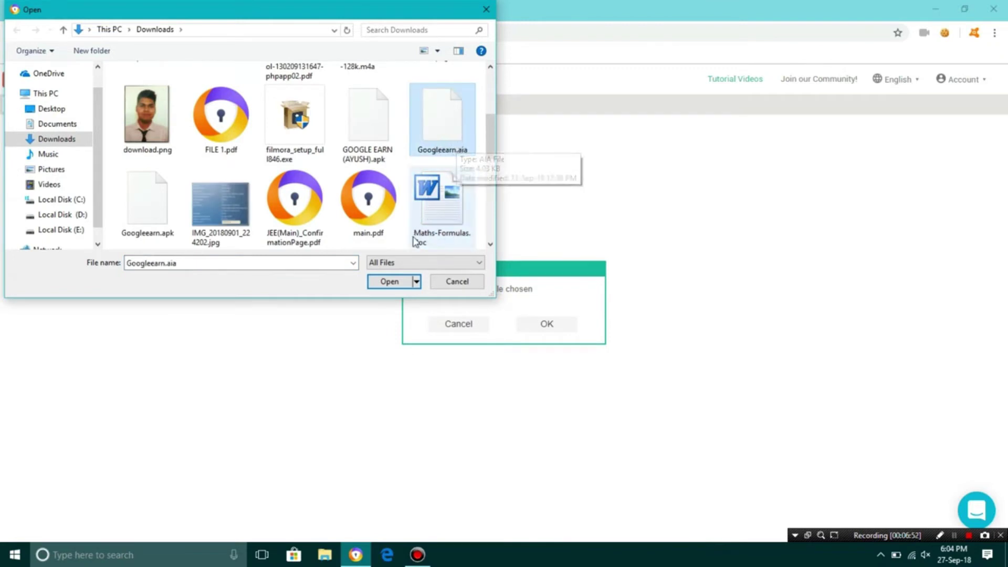
left_click(402, 282)
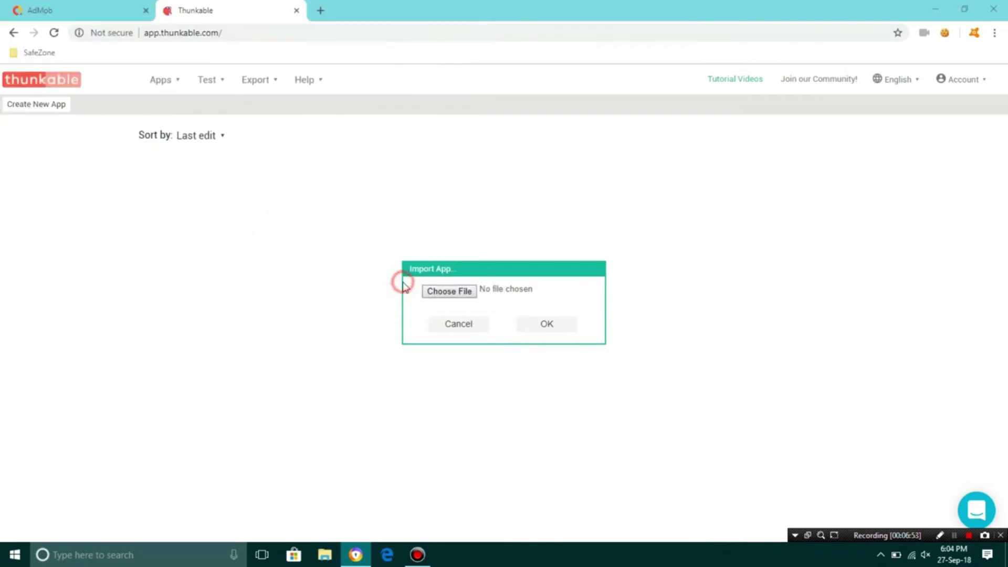
left_click(524, 324)
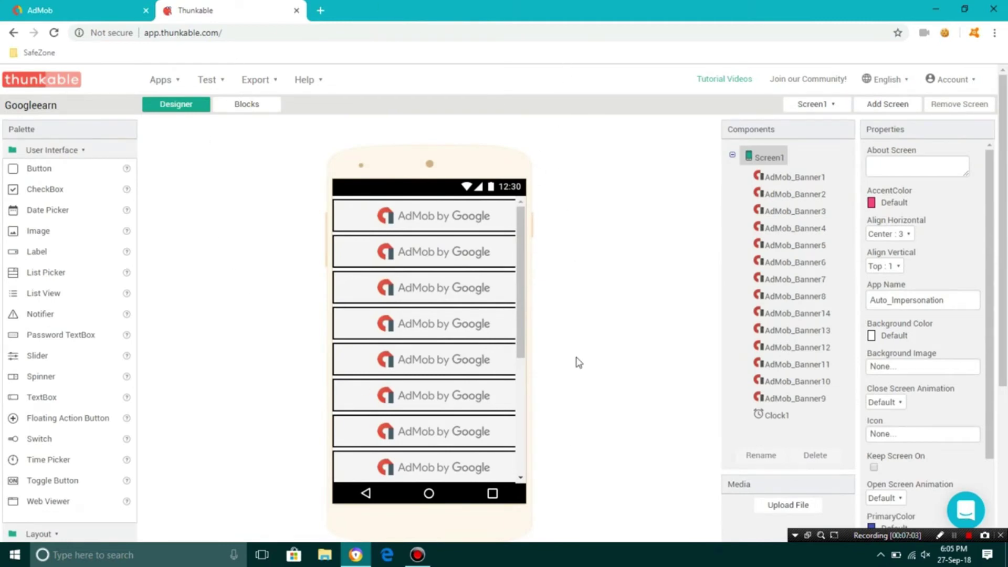
Step: Select AdMob_Banner1's Ad Unit ID property, switch to AdMob, and copy the ad unit ID of banner unit 1 under app 1
left_click(803, 179)
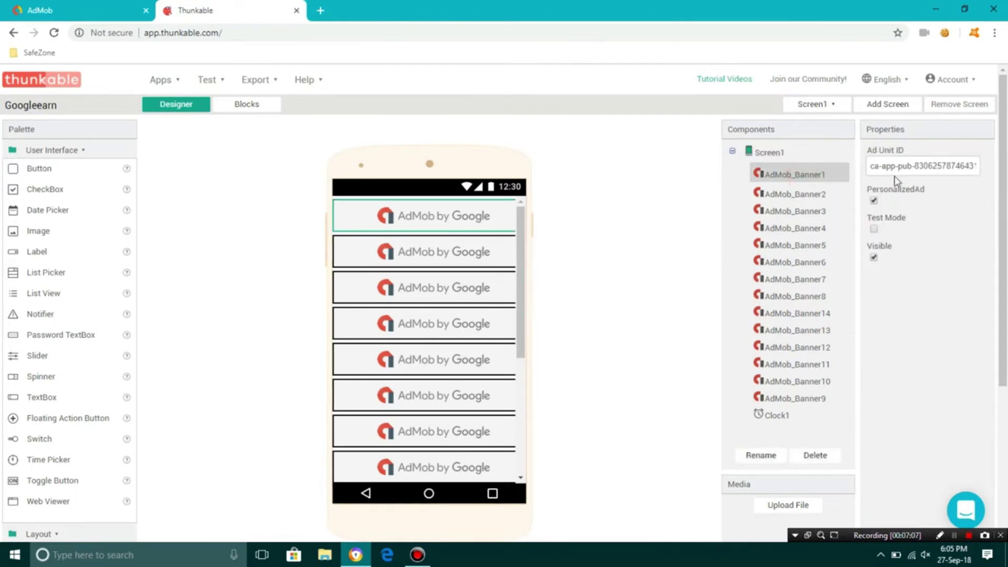
left_click(891, 166)
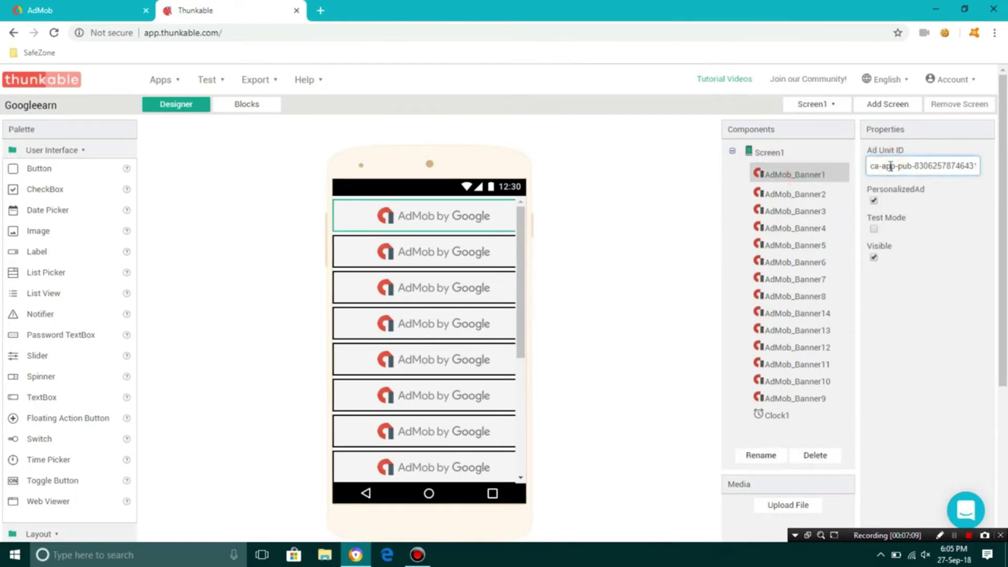
left_click(78, 10)
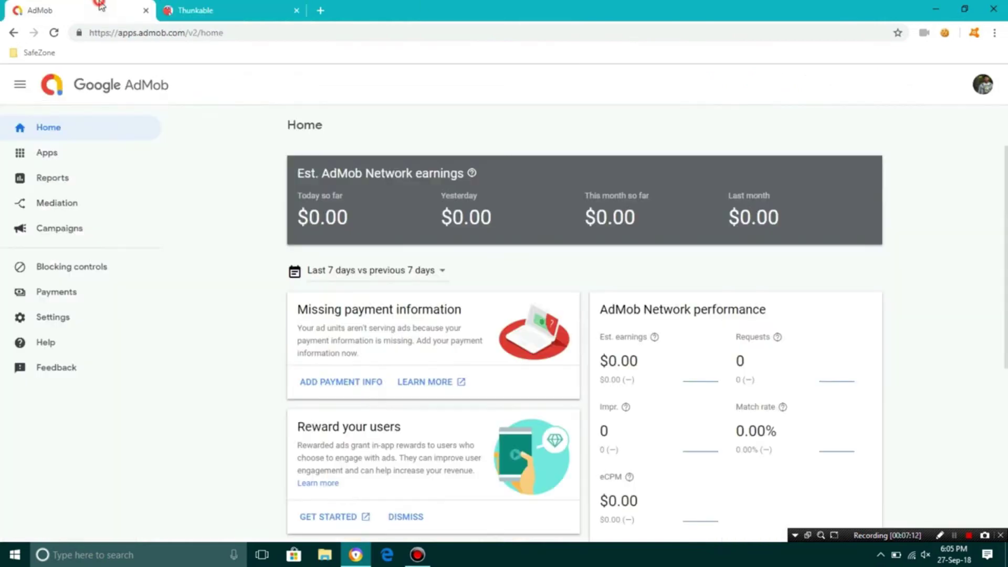
left_click(62, 154)
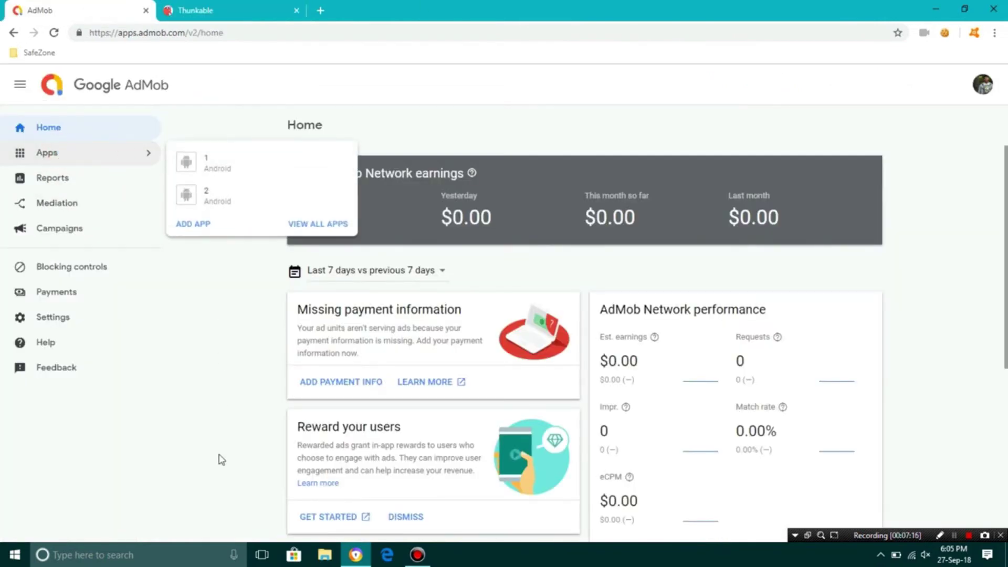
left_click(210, 161)
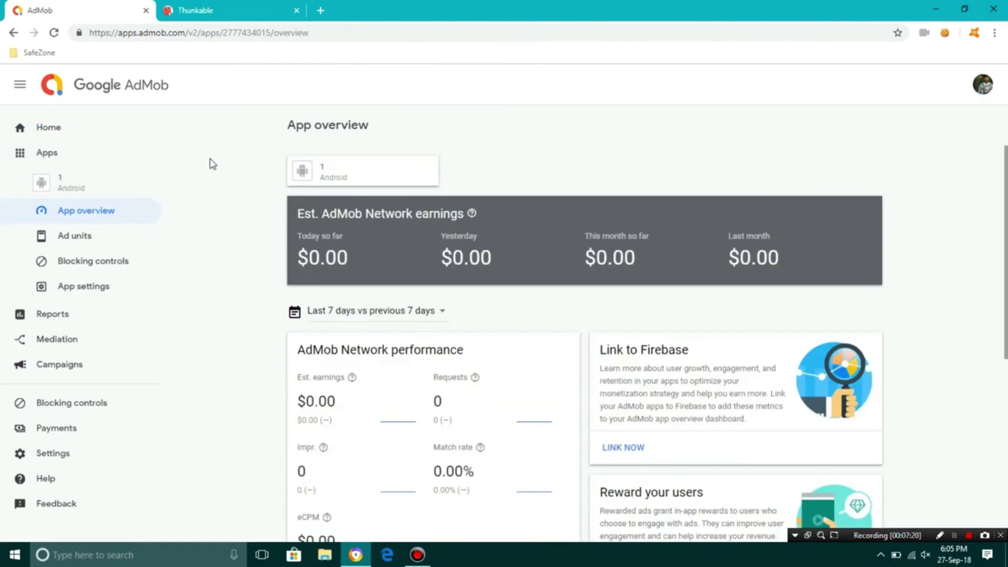
left_click(85, 239)
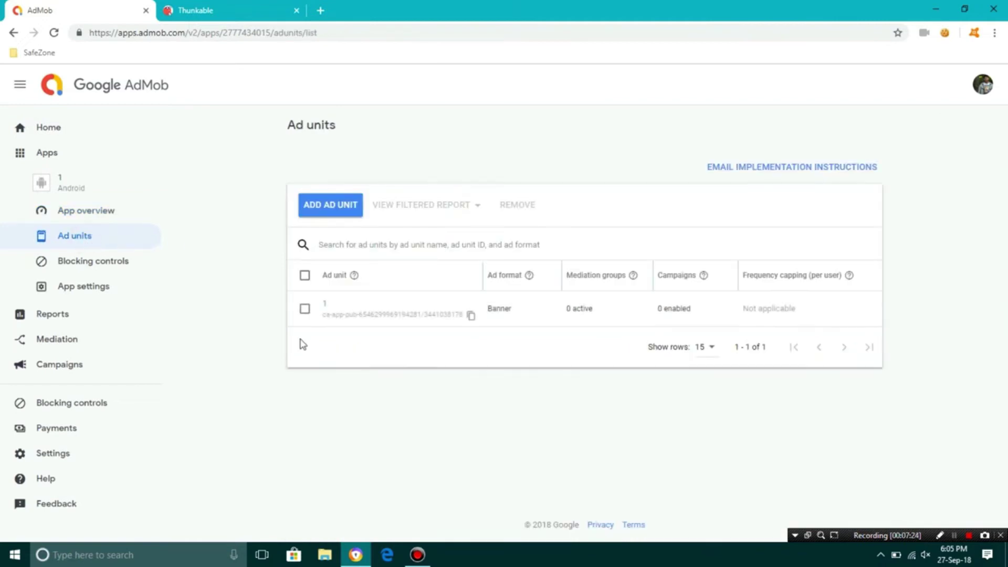
left_click(324, 304)
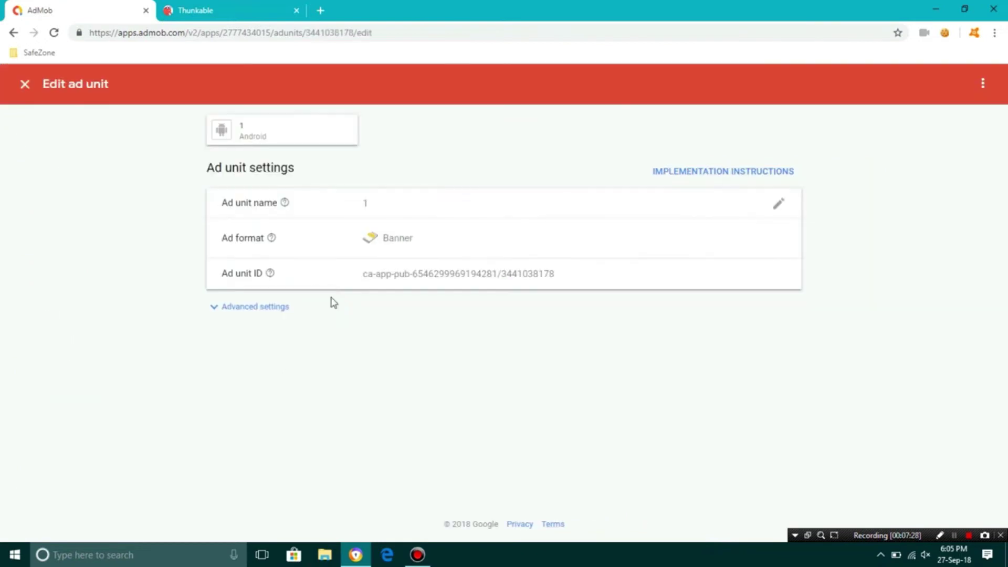
left_click_drag(359, 275, 560, 277)
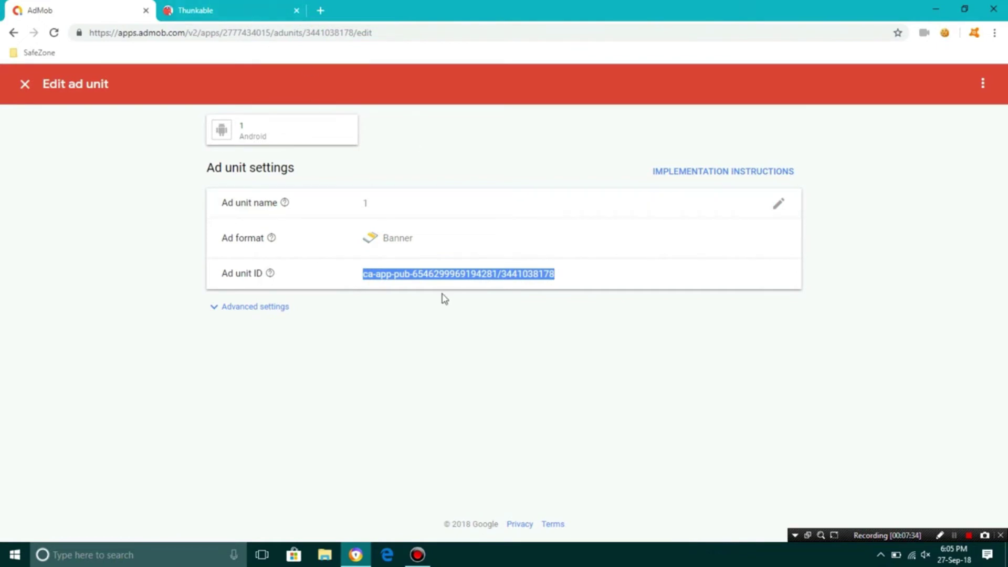
right_click(440, 275)
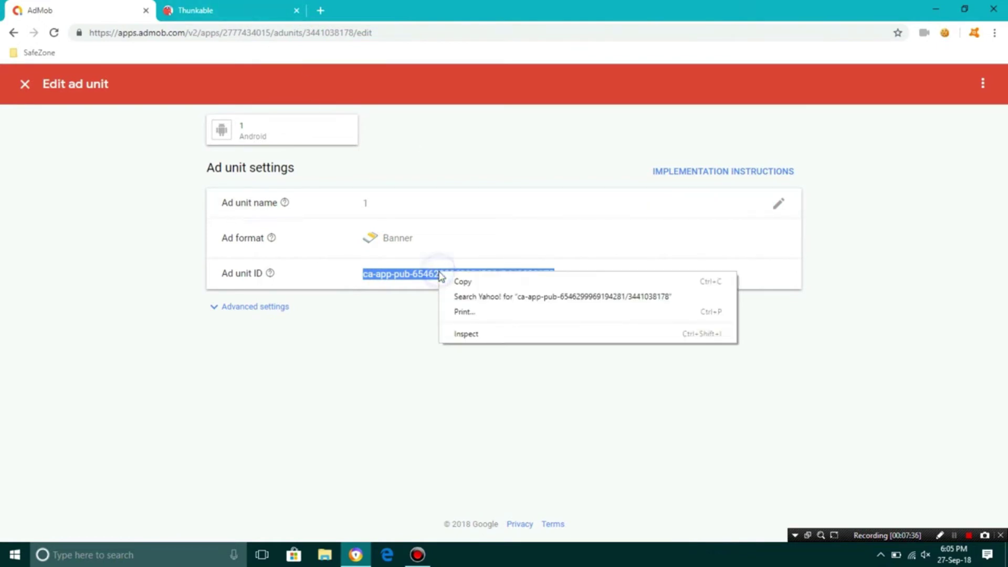
left_click(452, 281)
Step: Return to Thunkable and replace AdMob_Banner1's Ad Unit ID with the ID copied from AdMob
left_click(215, 15)
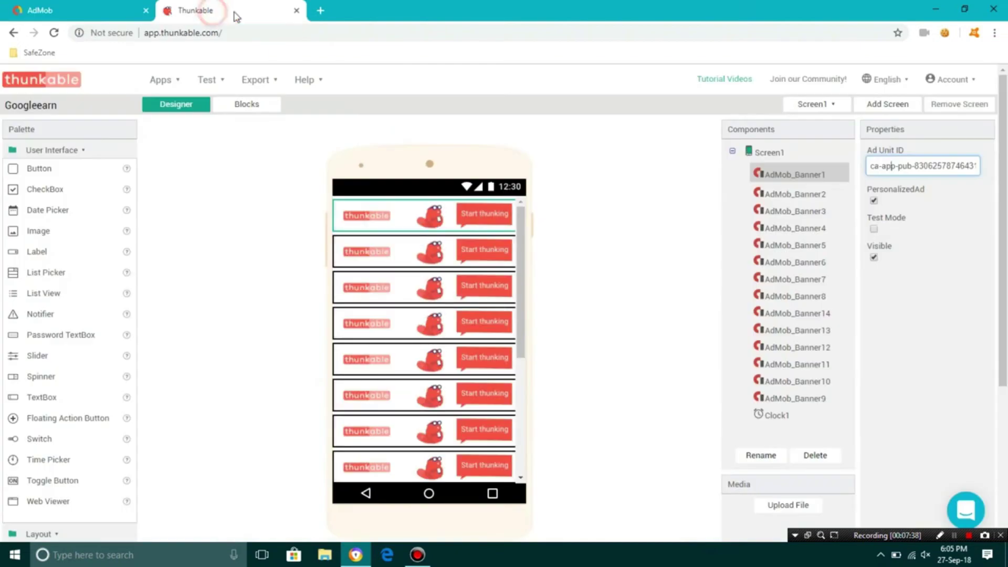
triple_click(929, 166)
key("BackSpace")
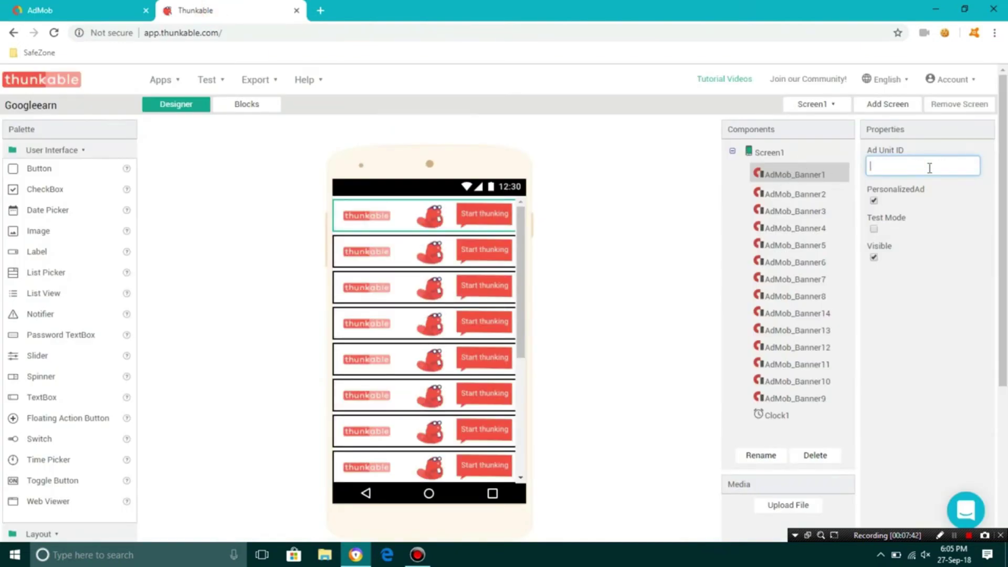
left_click(930, 168)
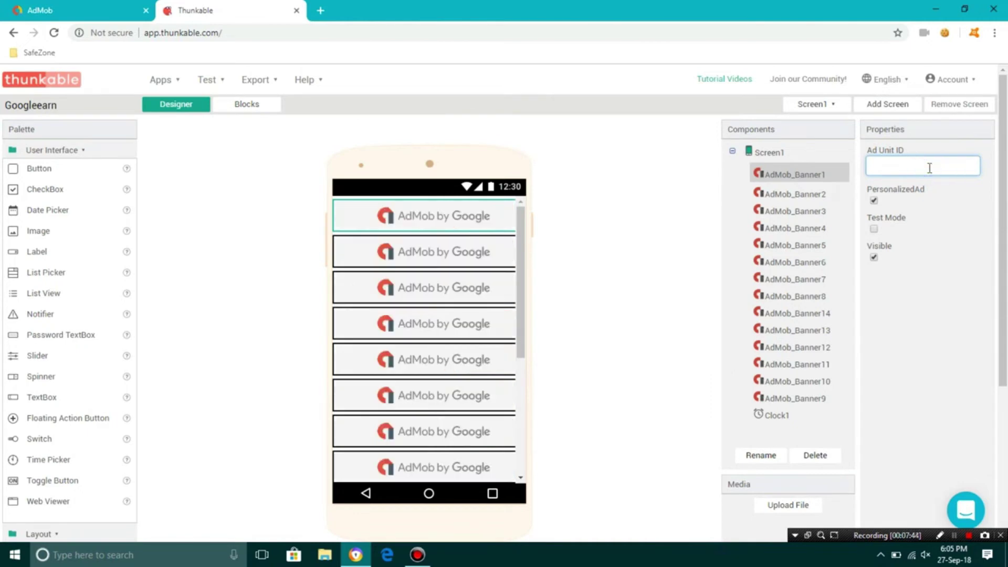
left_click(929, 168)
left_click(929, 168)
left_click(929, 168)
left_click(929, 168)
key("ctrl+v")
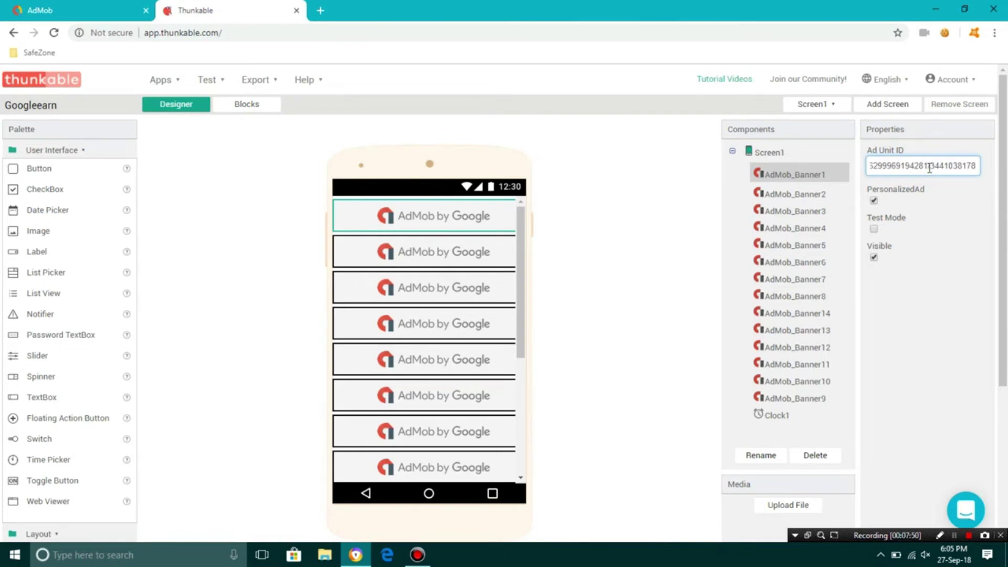
left_click(943, 317)
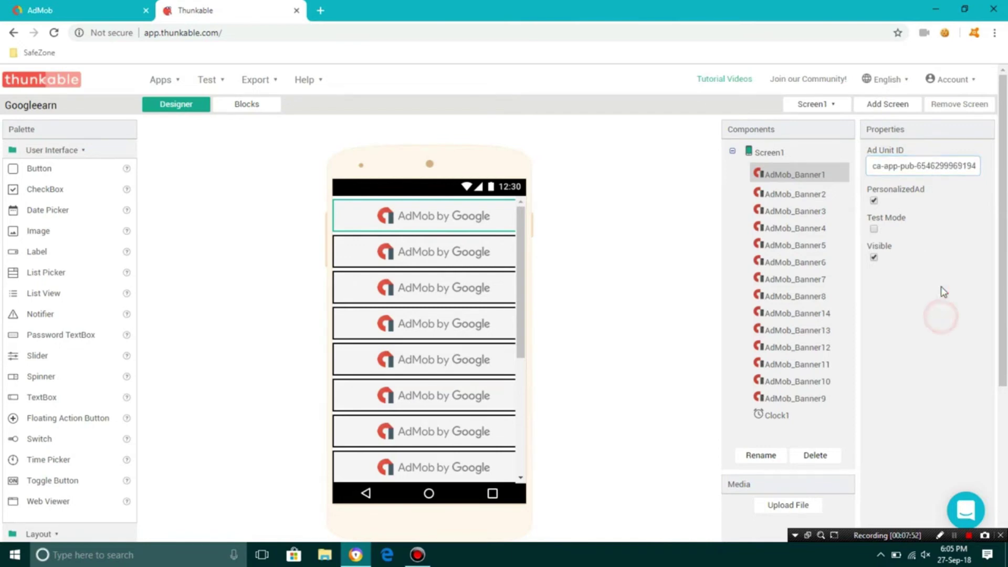
Step: Select AdMob_Banner2, switch to AdMob, and copy the ad unit ID of banner unit 2 under app 2
left_click(812, 194)
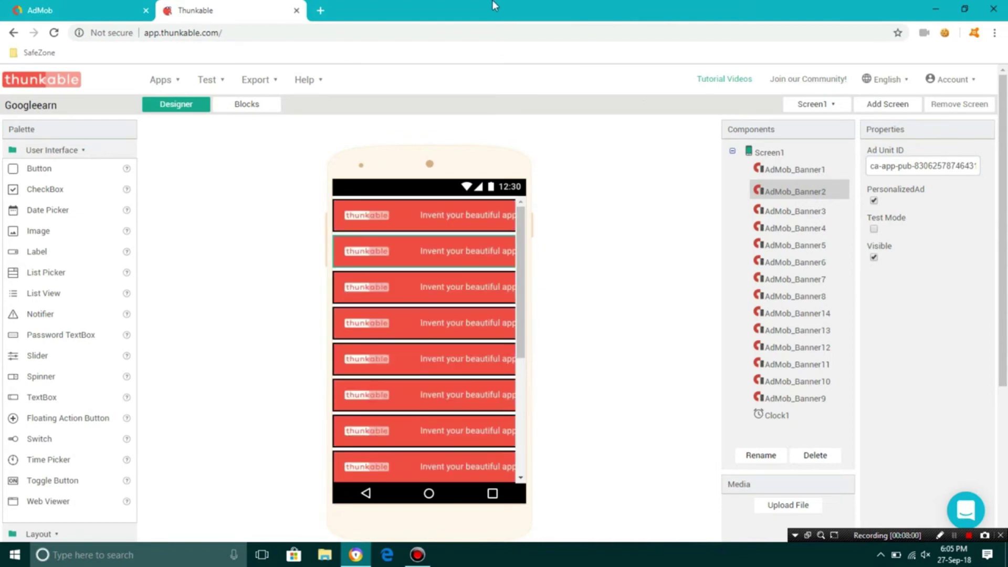
left_click(95, 7)
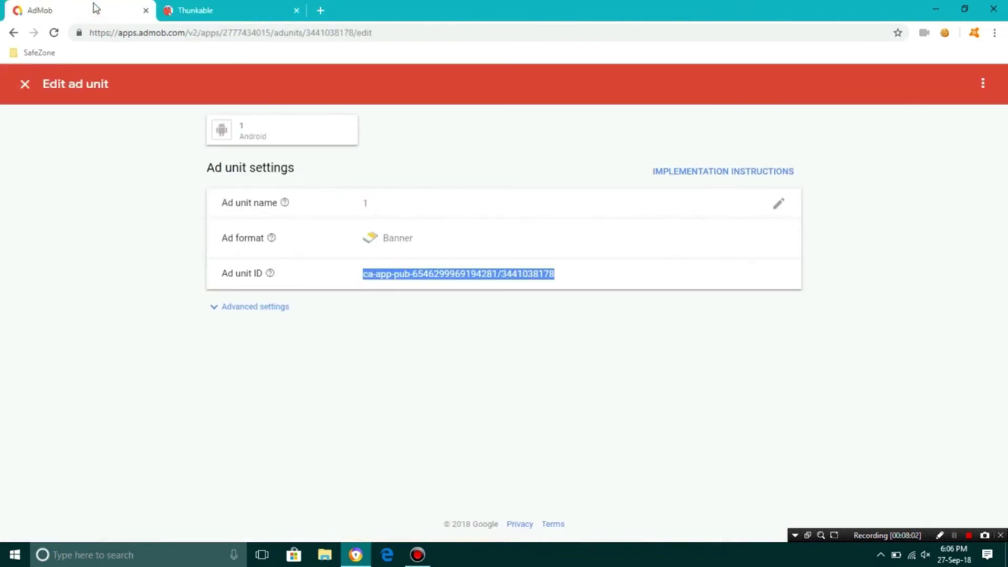
left_click(26, 85)
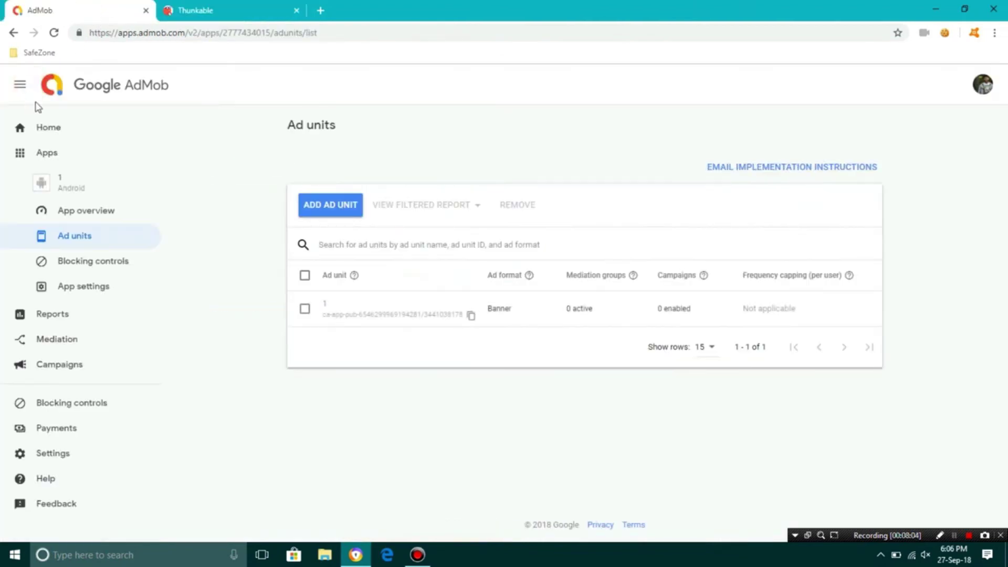
left_click(96, 152)
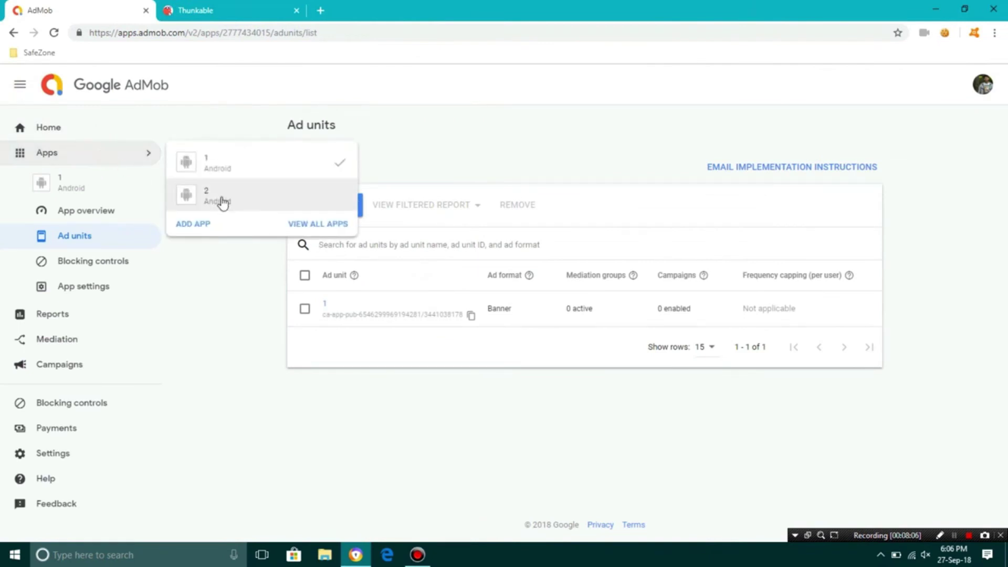
left_click(215, 200)
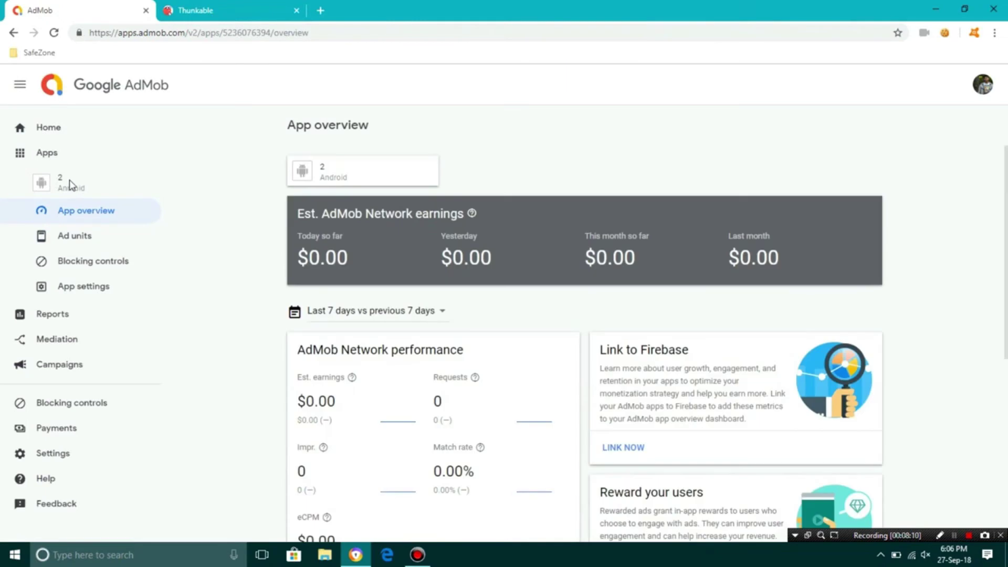
left_click(85, 237)
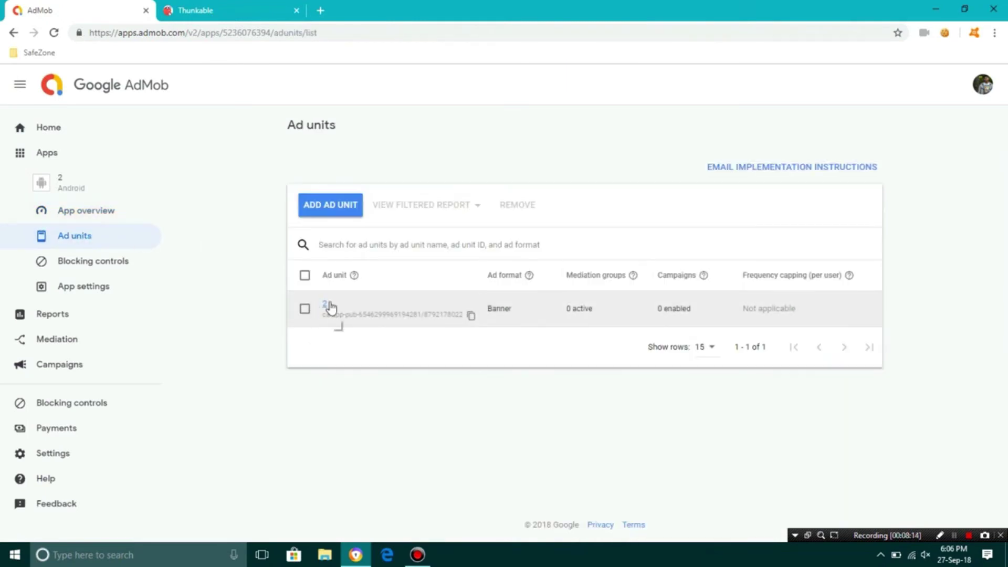
left_click(327, 303)
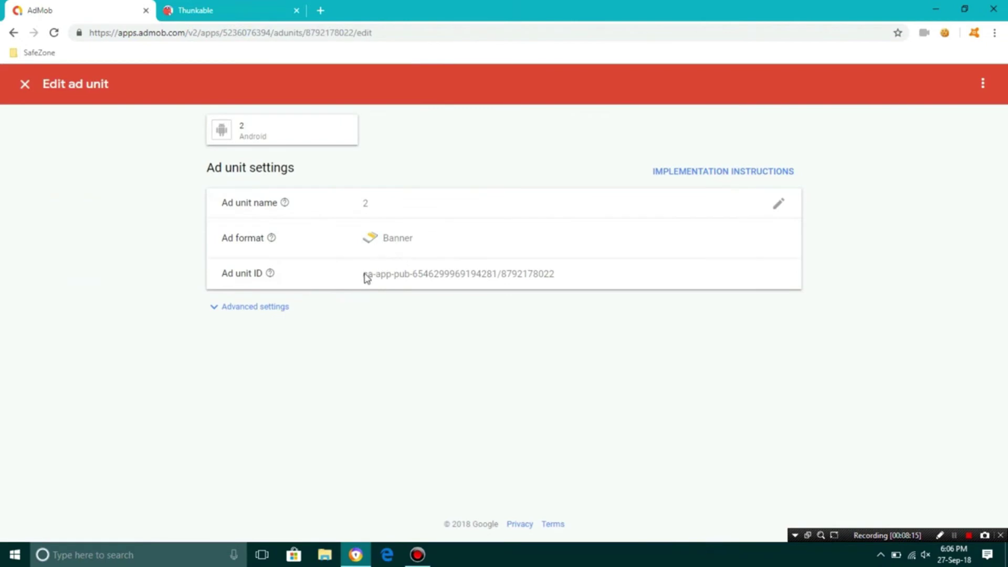
left_click_drag(365, 273, 578, 282)
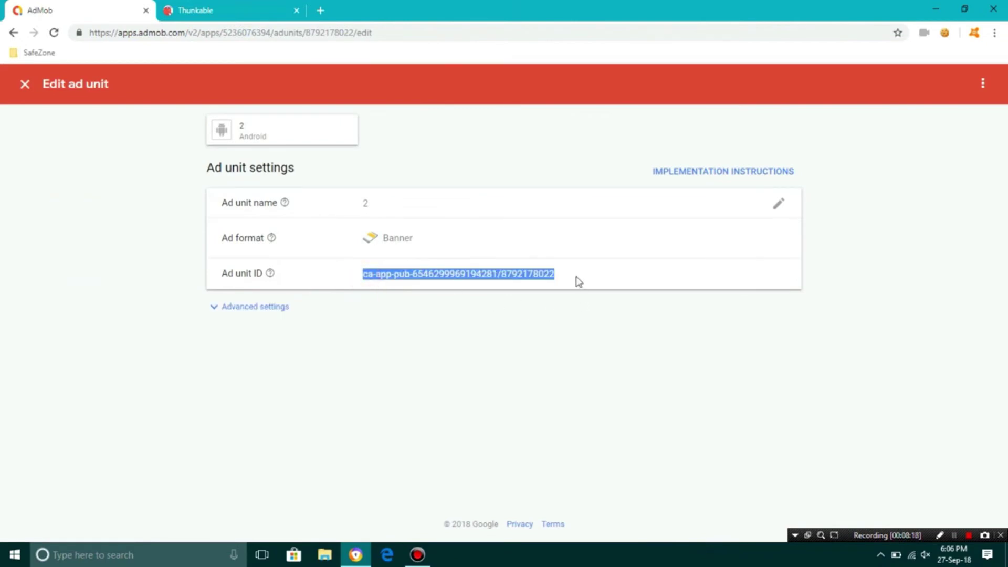
right_click(524, 275)
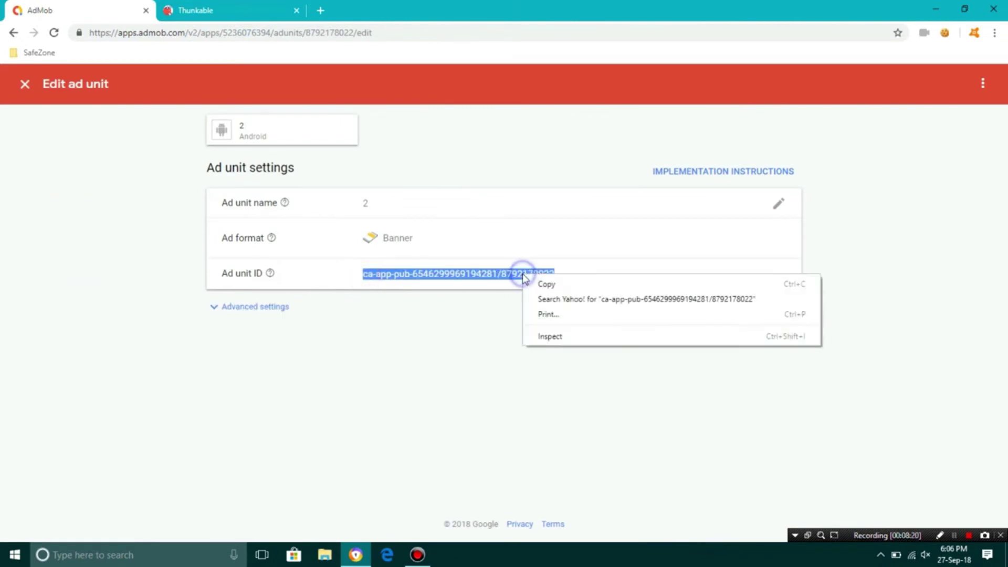
left_click(546, 284)
Step: Switch back to Thunkable and replace AdMob_Banner2's Ad Unit ID with the copied ID of ad unit 2
left_click(195, 10)
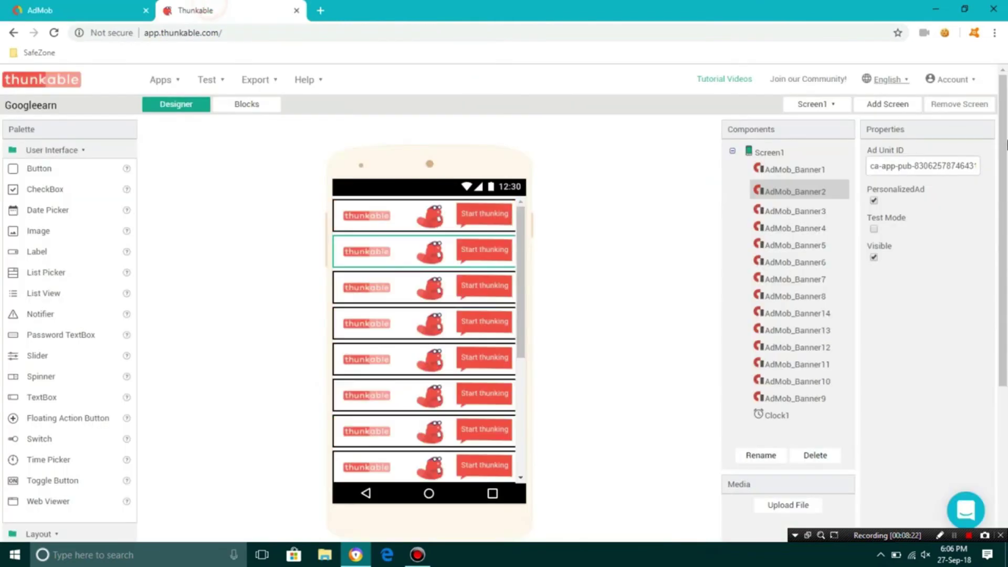
triple_click(935, 165)
key("BackSpace")
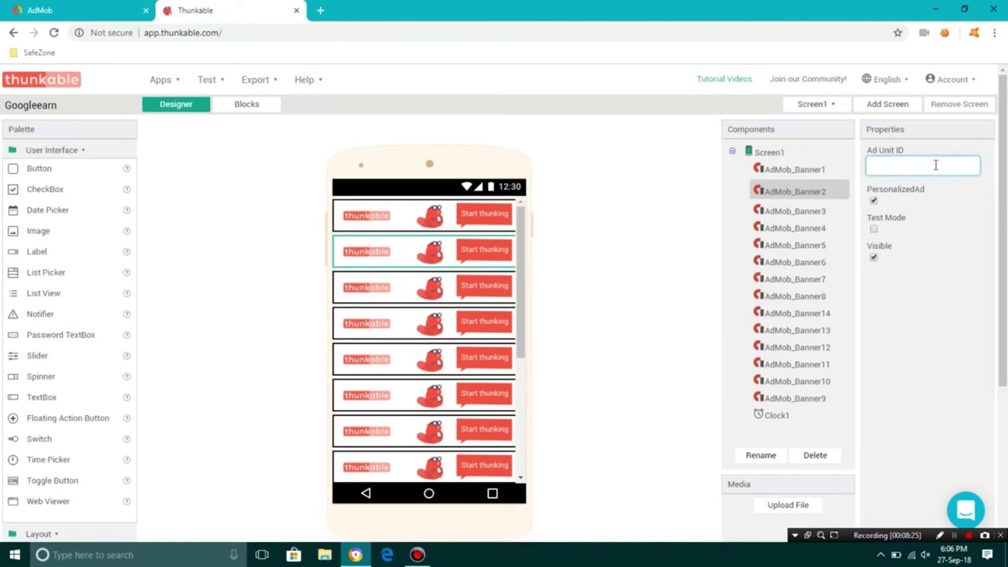
key("ctrl+v")
left_click(939, 300)
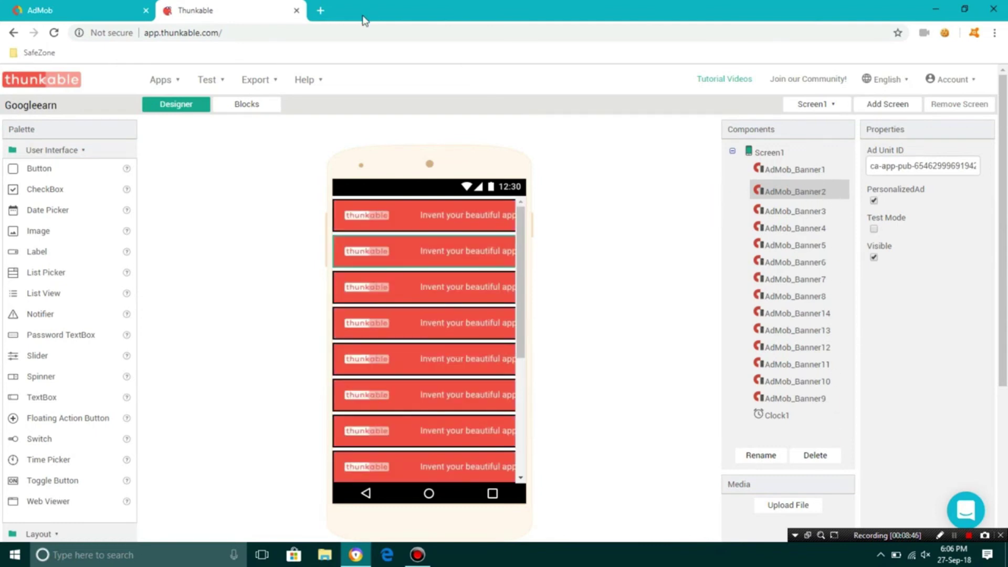
Step: Export the Googleearn app as an .apk saved to the computer, and leave only a blank new browser tab open
left_click(265, 86)
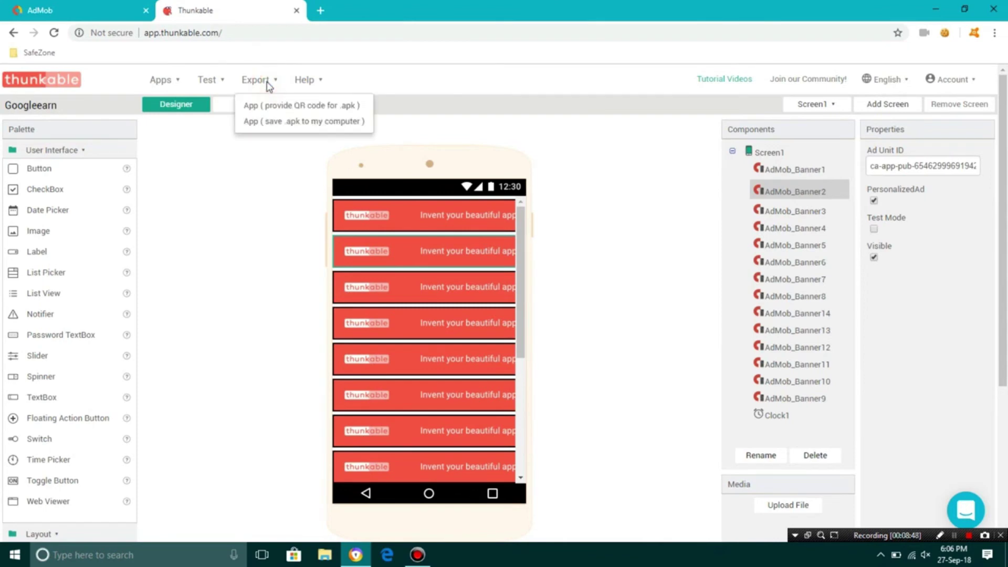
left_click(265, 122)
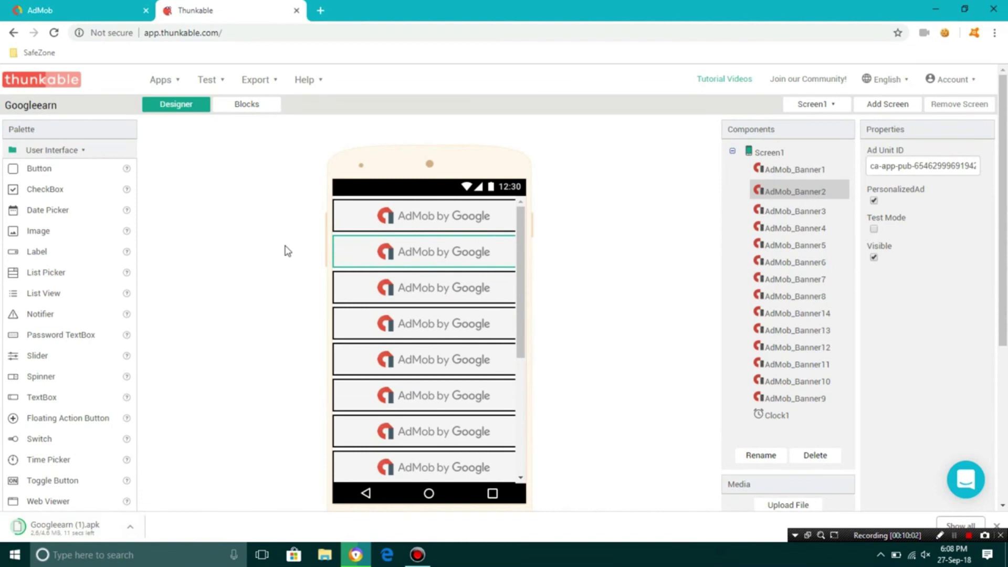
left_click(296, 11)
left_click(171, 10)
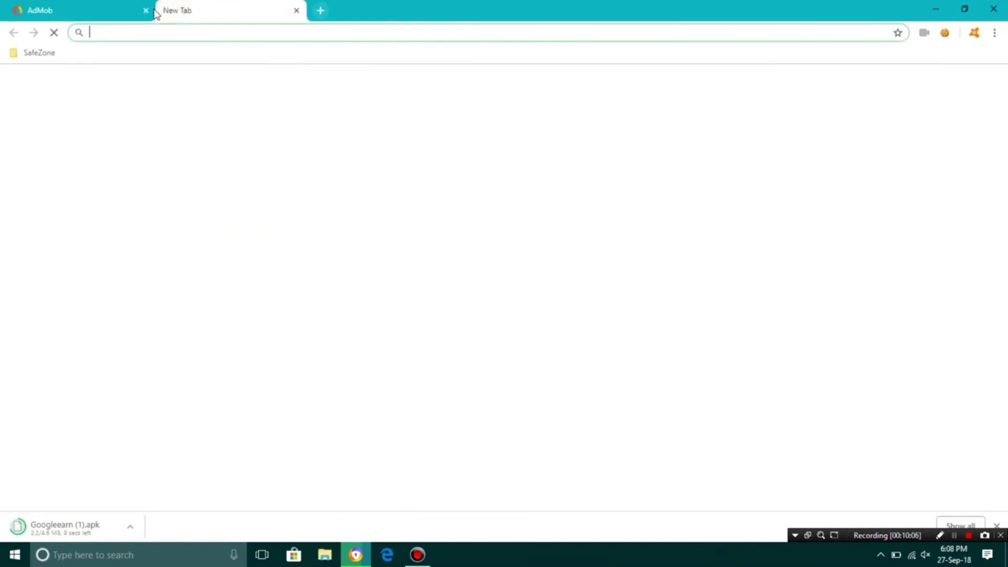
left_click(120, 11)
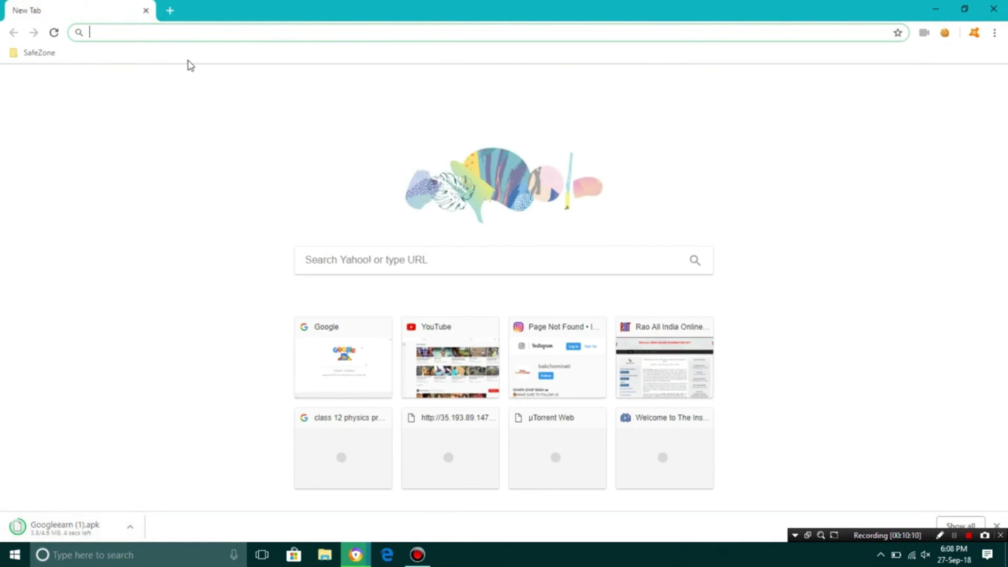
Step: Go to Google, search for "adsense", and open the official Google AdSense website
type("g")
key("Return")
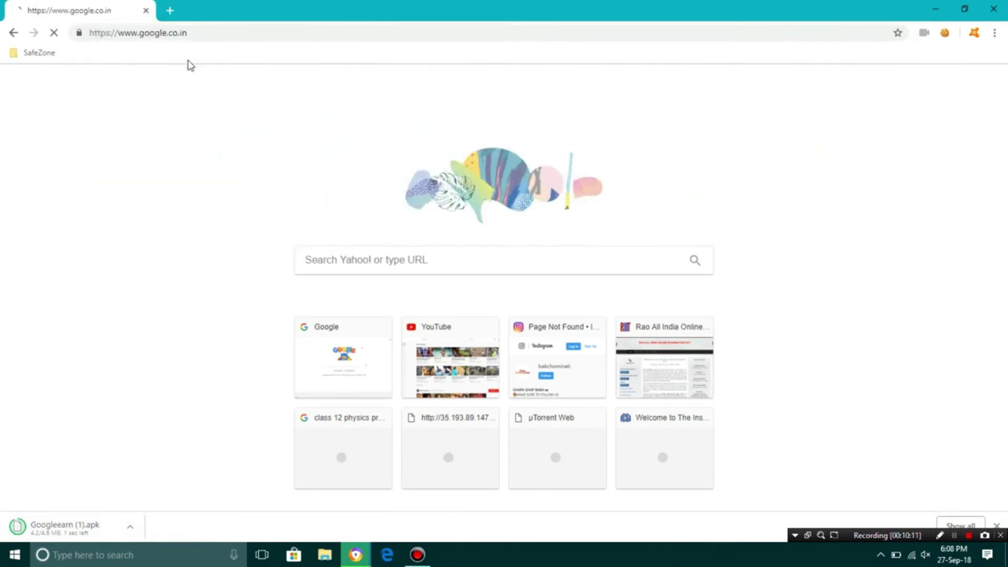
type("a")
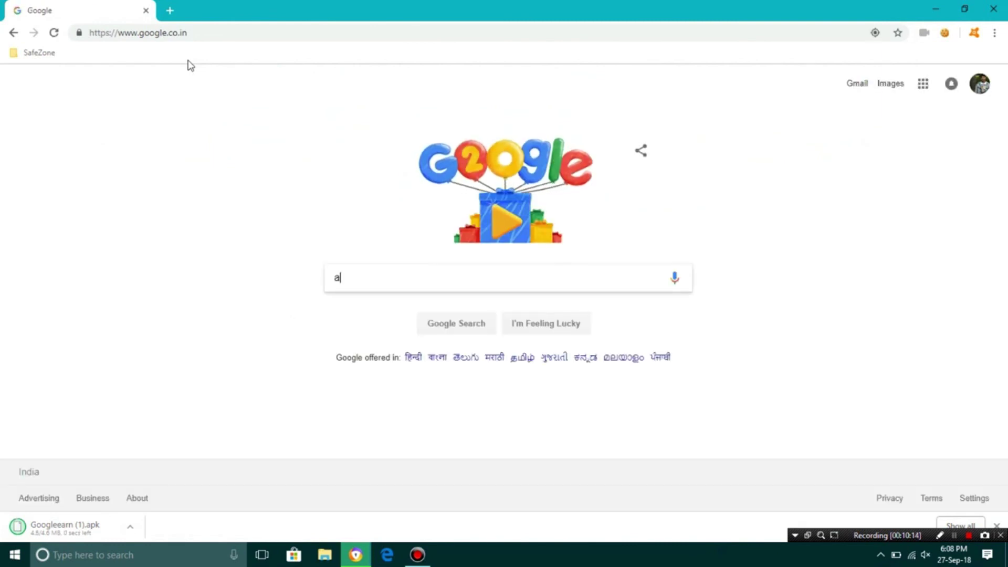
type("dsense")
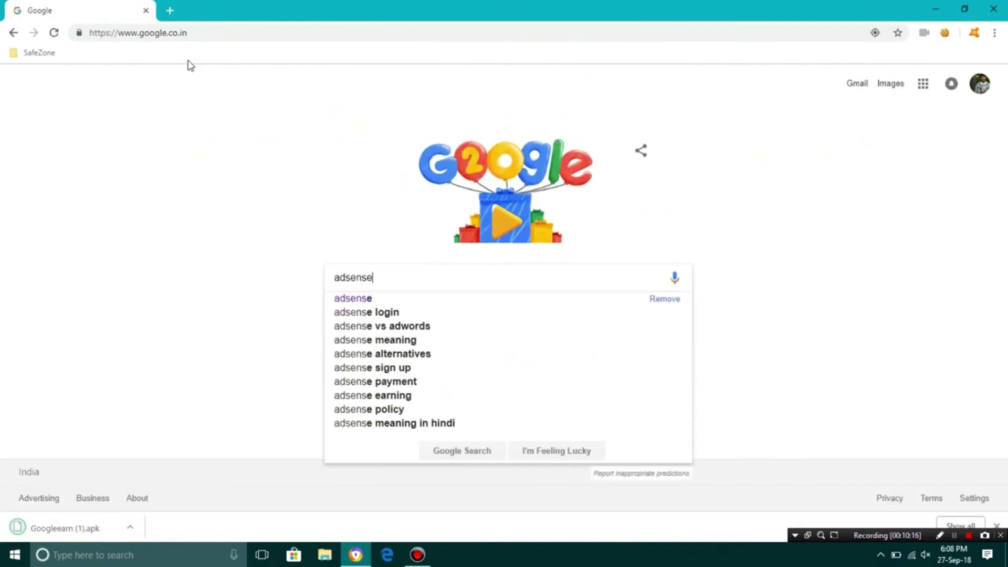
key("Return")
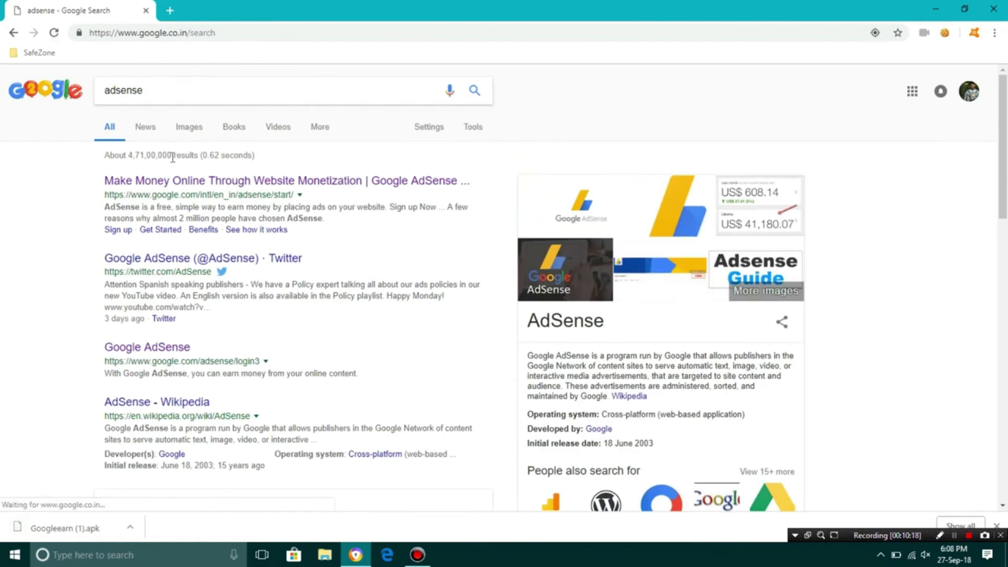
left_click(179, 187)
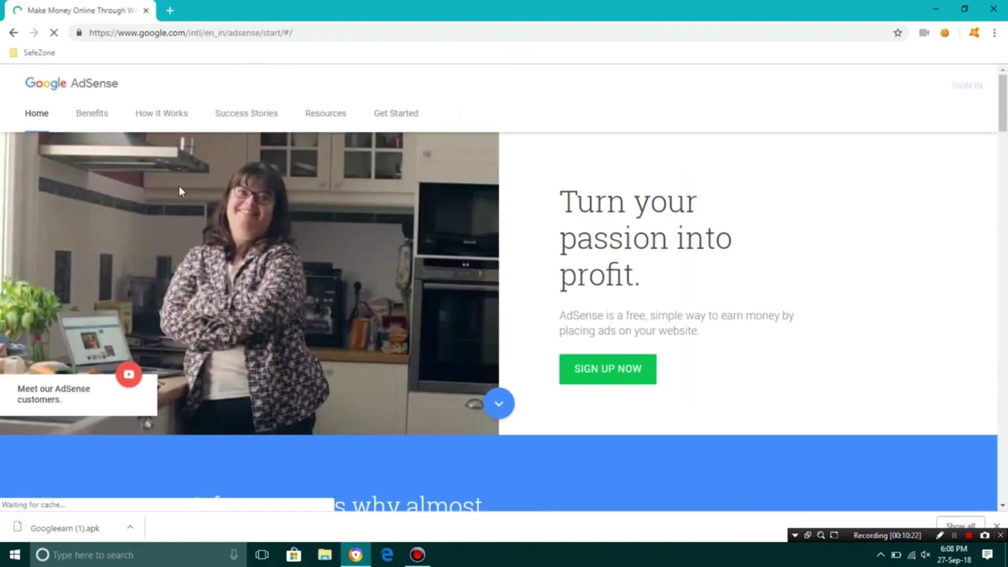
Step: Sign in to AdSense and submit the payment address details with the existing individual payments profile
left_click(961, 89)
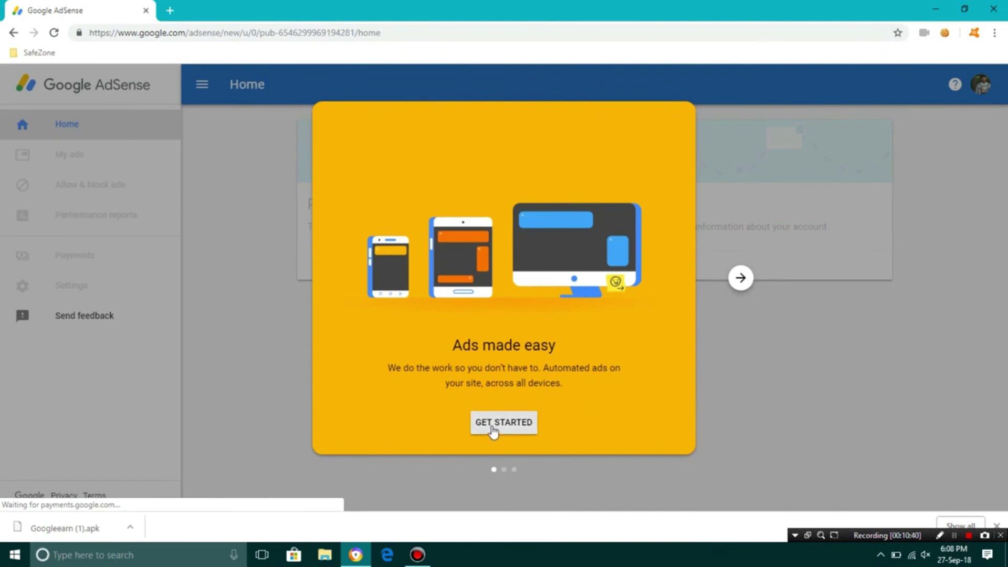
left_click(530, 430)
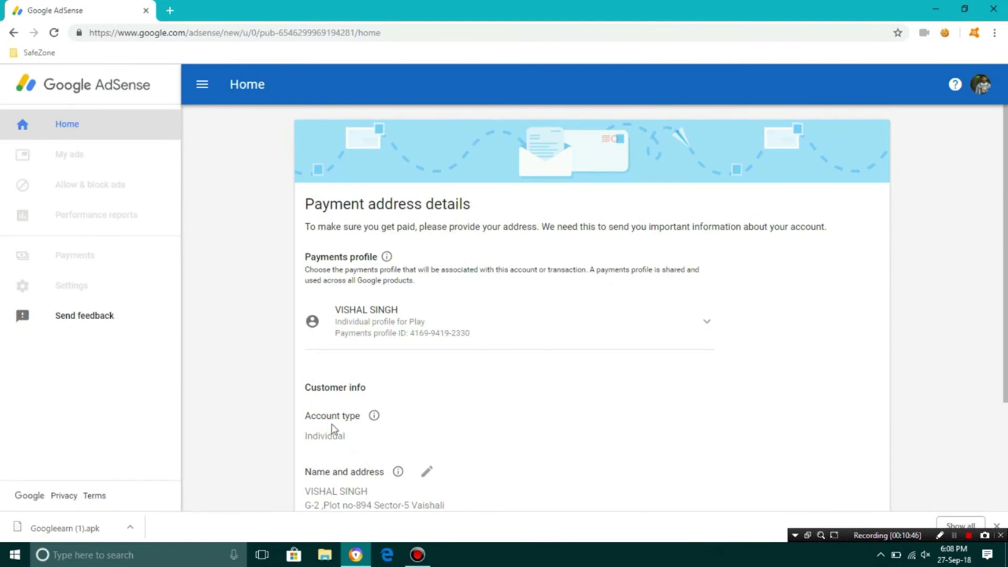
left_click(209, 411)
scroll(208, 412, "down", 3)
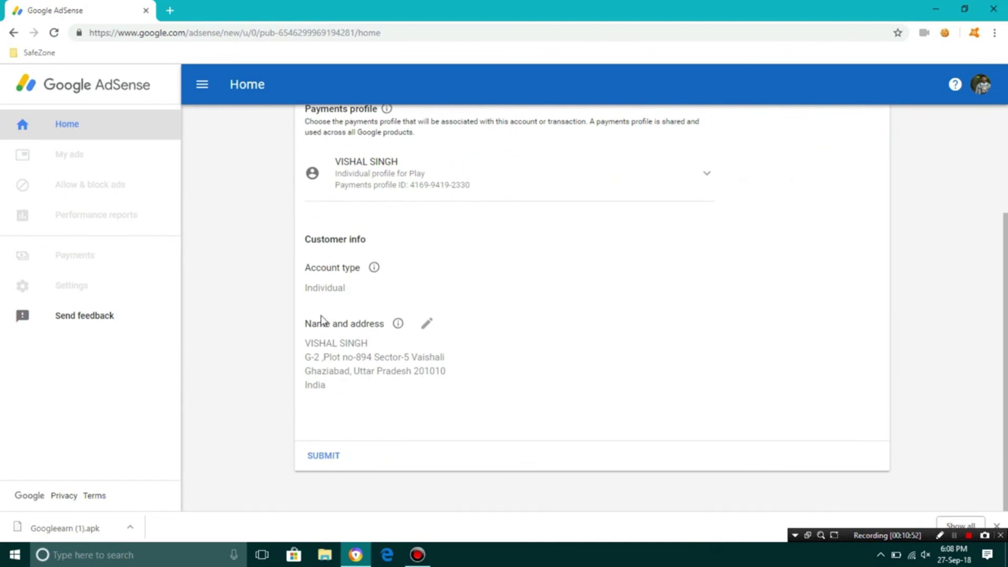
left_click(327, 456)
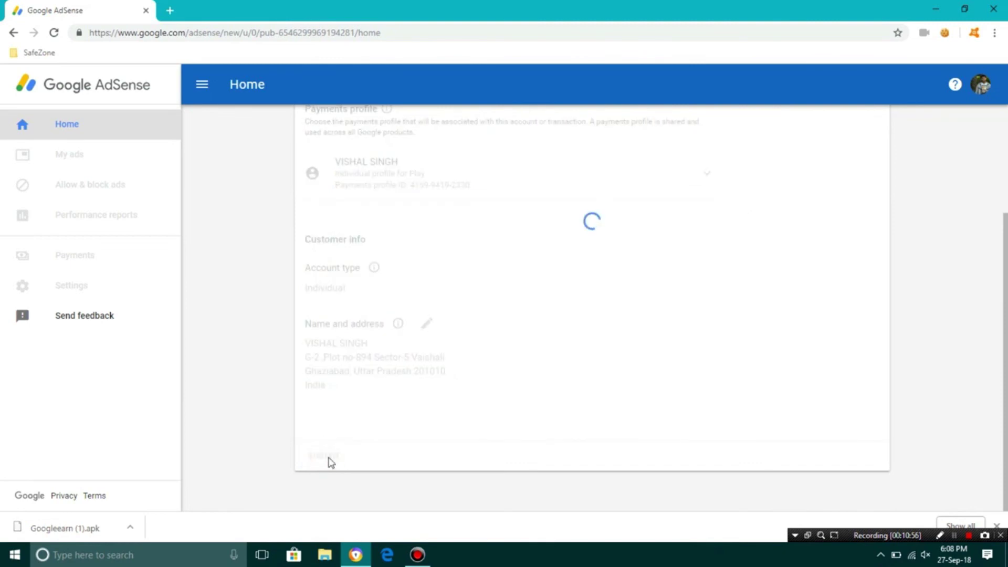